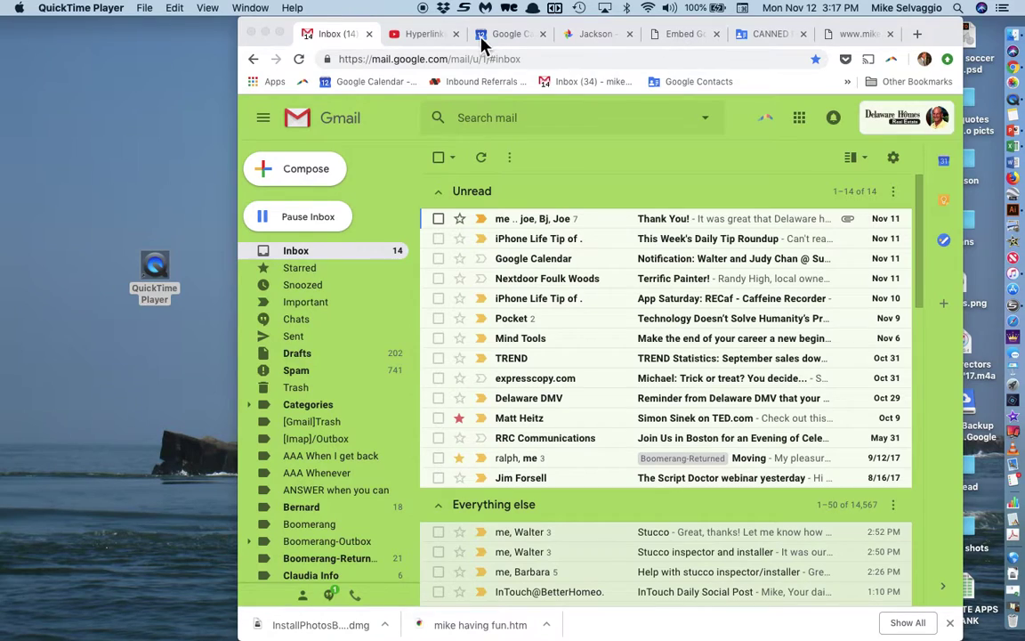
Step: Switch from the Gmail inbox to the 'Hyperlinking Images + Canned Responses' YouTube video tab
left_click(436, 36)
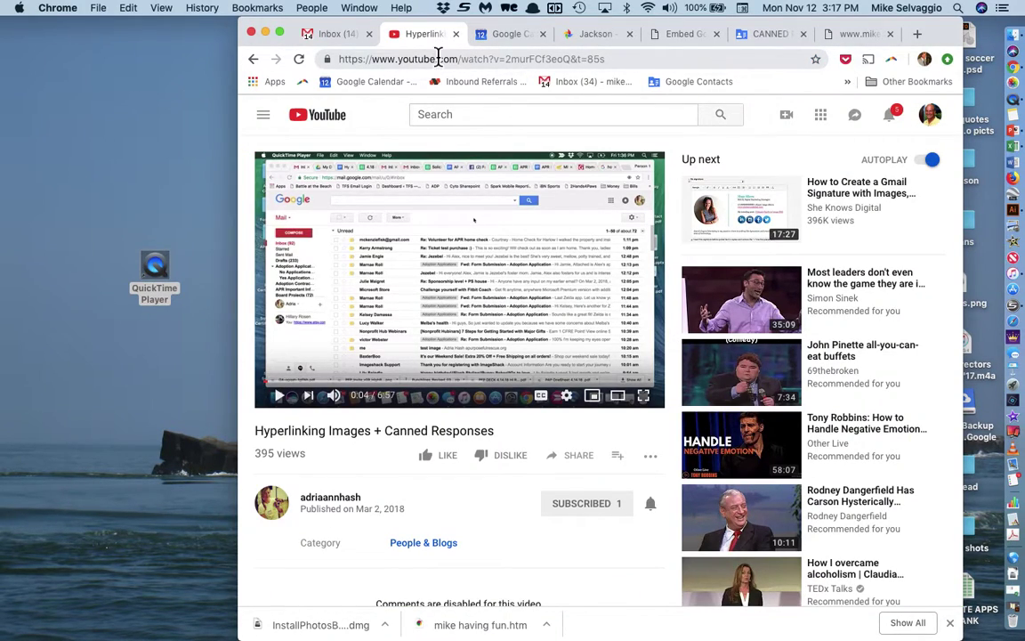
Step: Select the tutorial video's full URL in the address bar and copy it
double_click(610, 59)
left_click_drag(610, 61, 457, 61)
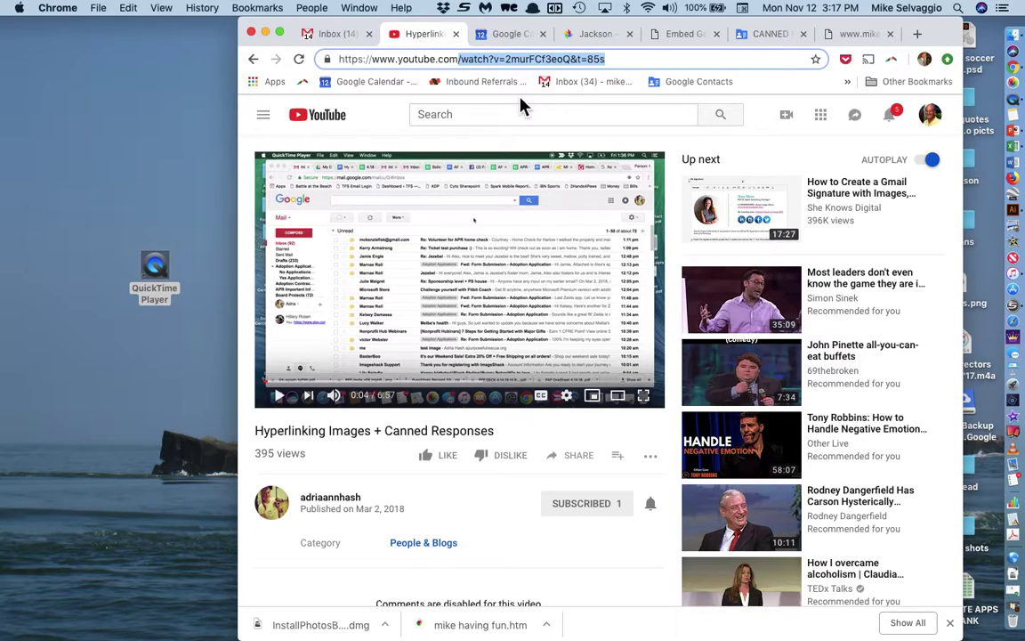
left_click(615, 60)
left_click_drag(614, 61, 337, 59)
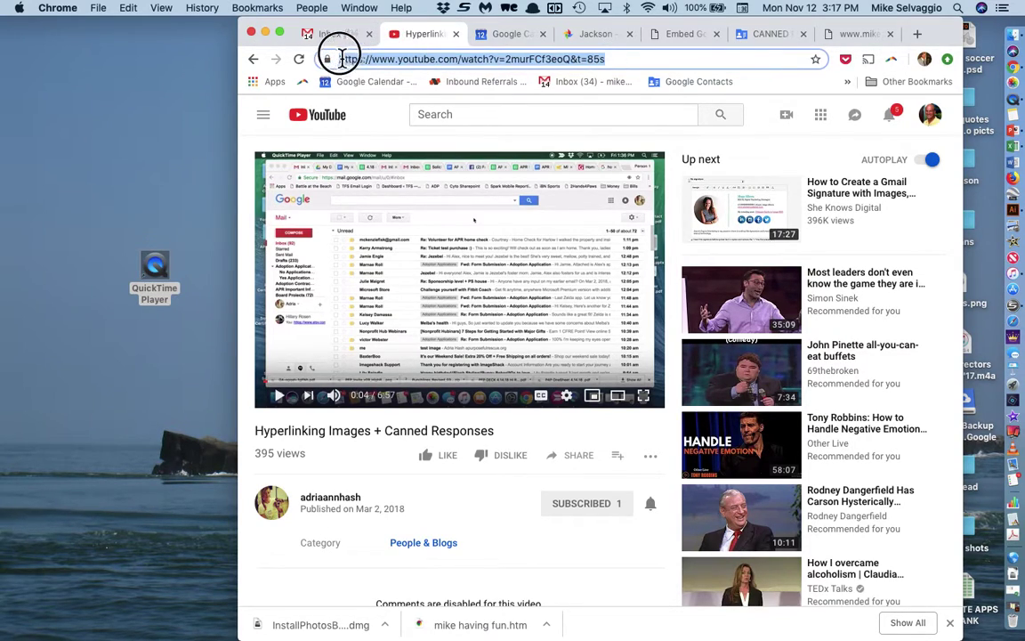
right_click(370, 59)
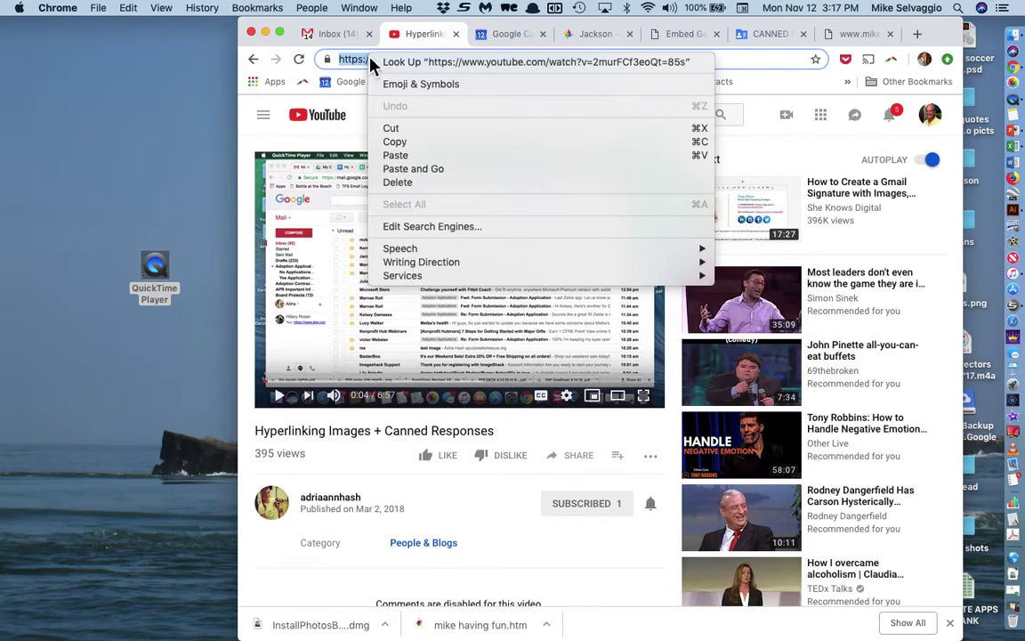
left_click(395, 141)
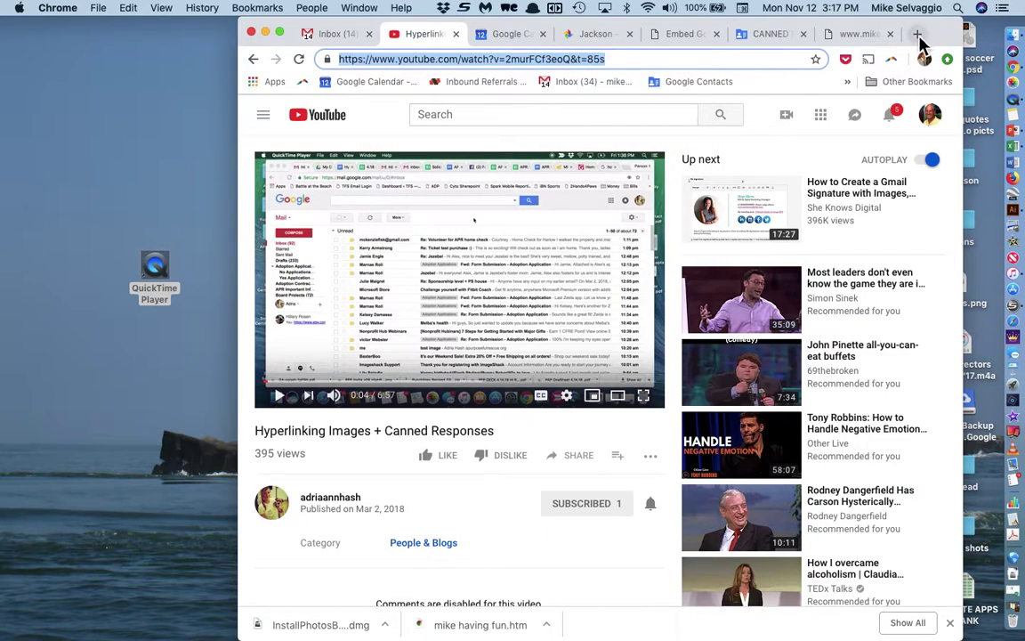
Step: Go to bit.ly in a new tab and create a Bitlink from the pasted YouTube URL
left_click(917, 34)
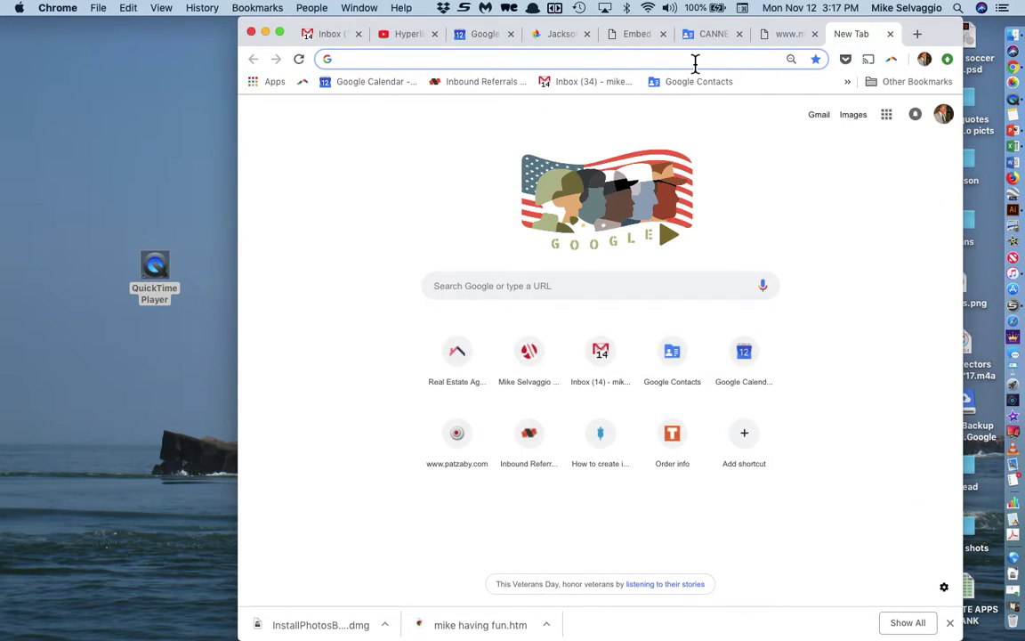
type("bit")
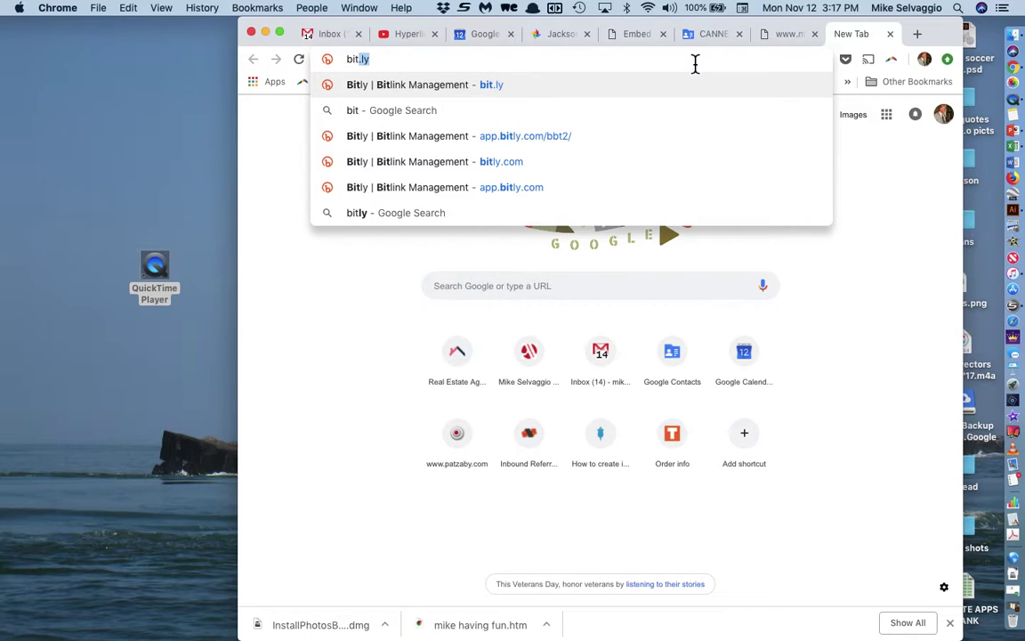
left_click(579, 94)
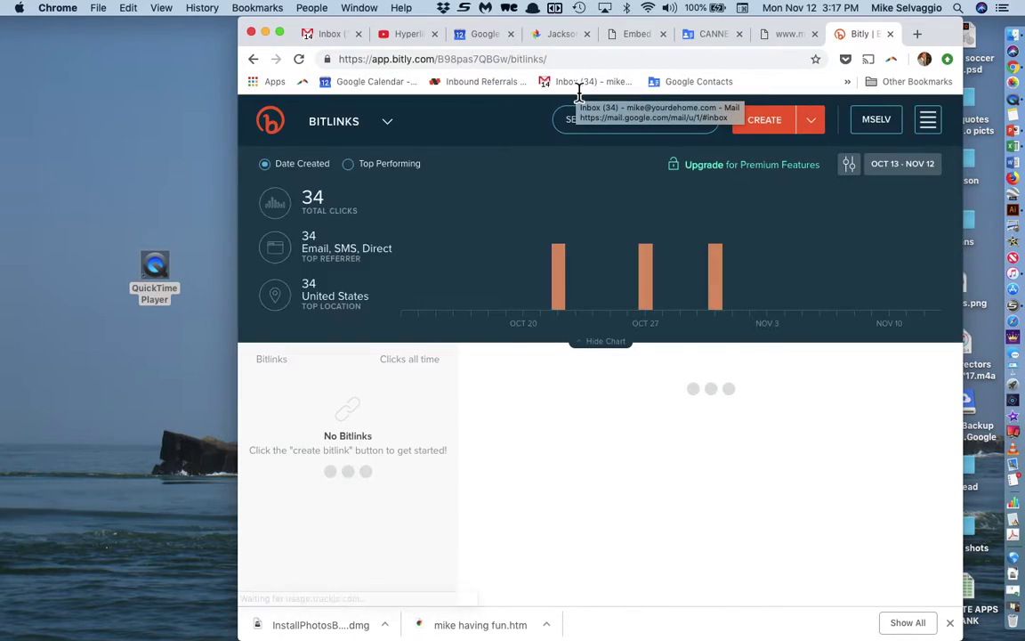
left_click(771, 130)
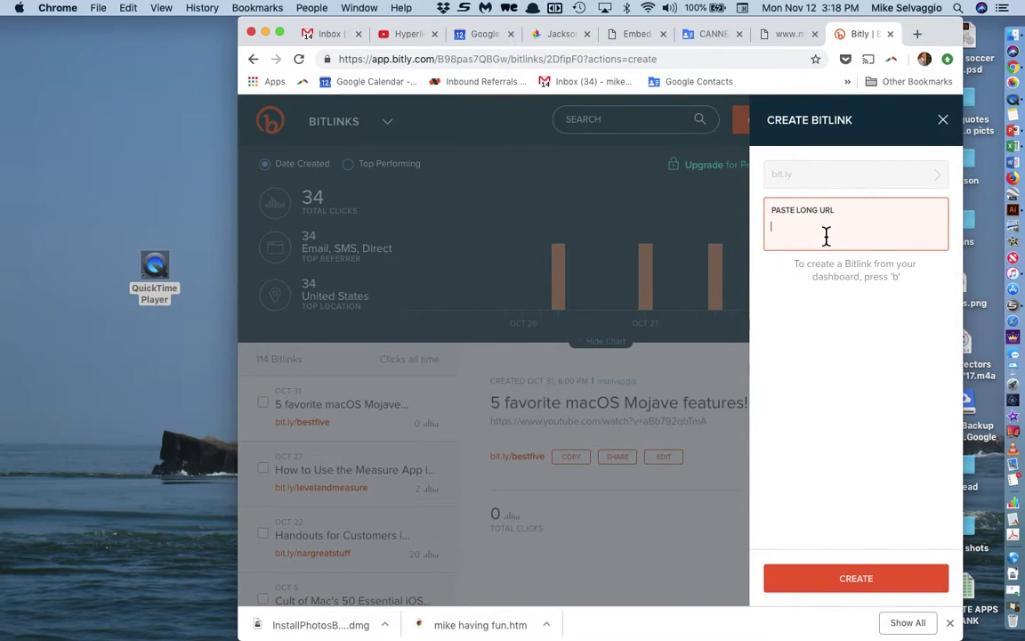
key("super+v")
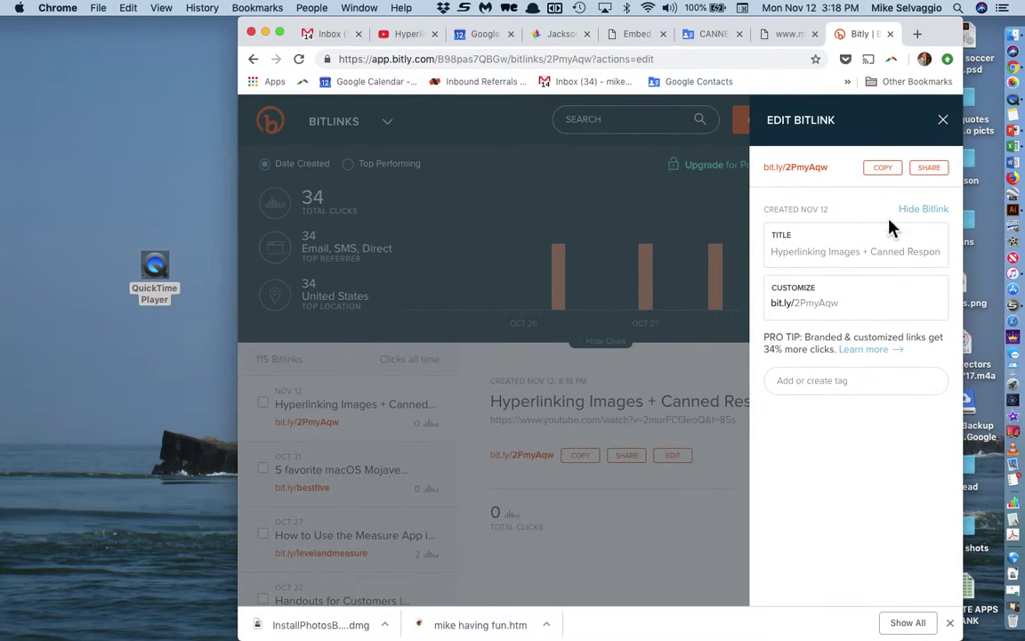
Step: Change the short link's ending from 2PmyAqw to GIMAGE and save it
left_click(829, 307)
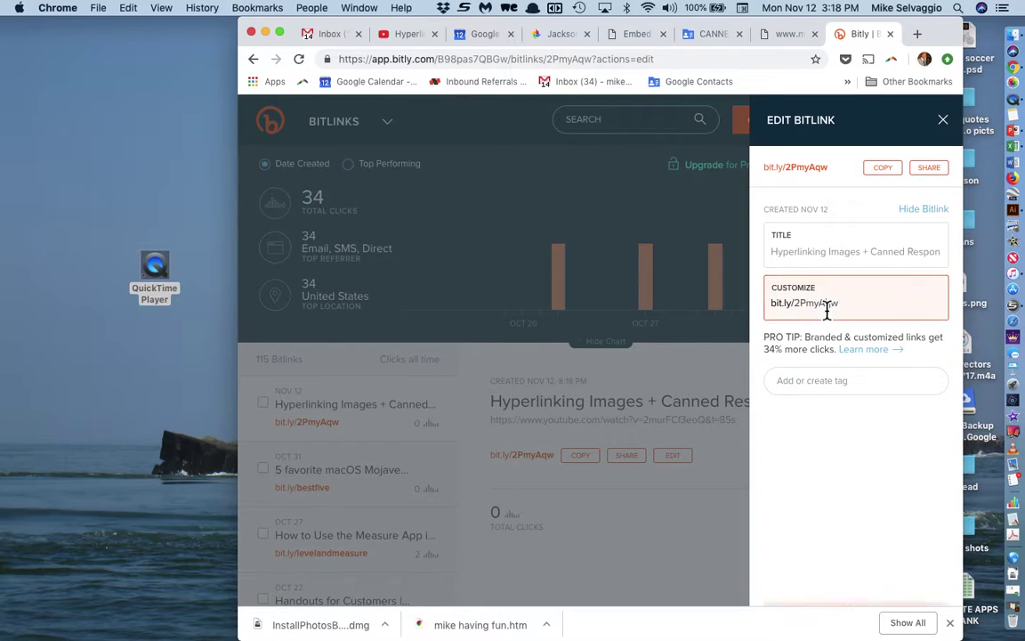
left_click(841, 306)
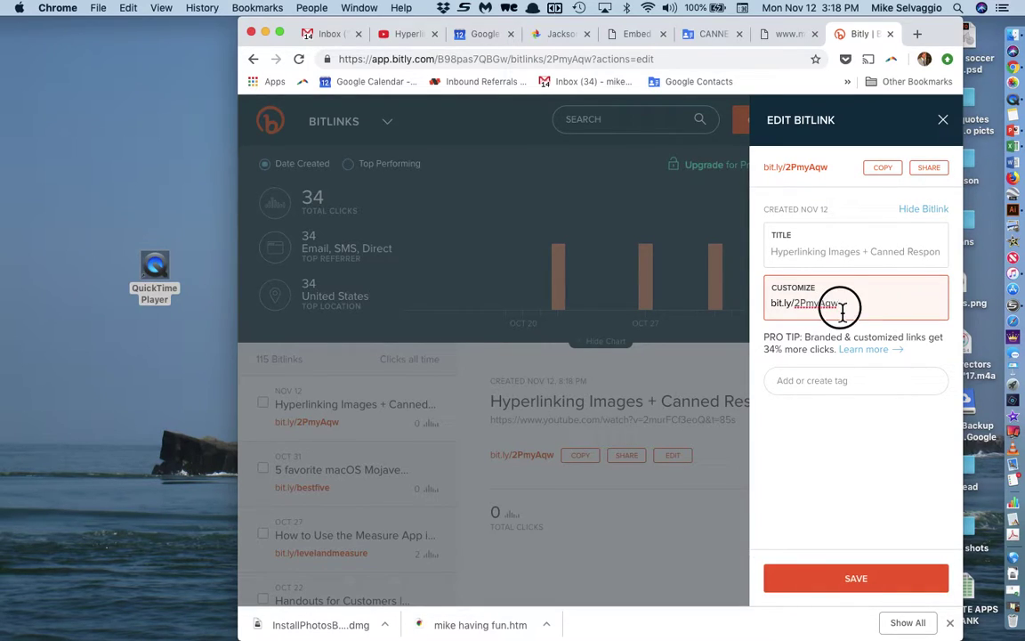
left_click_drag(842, 307, 798, 307)
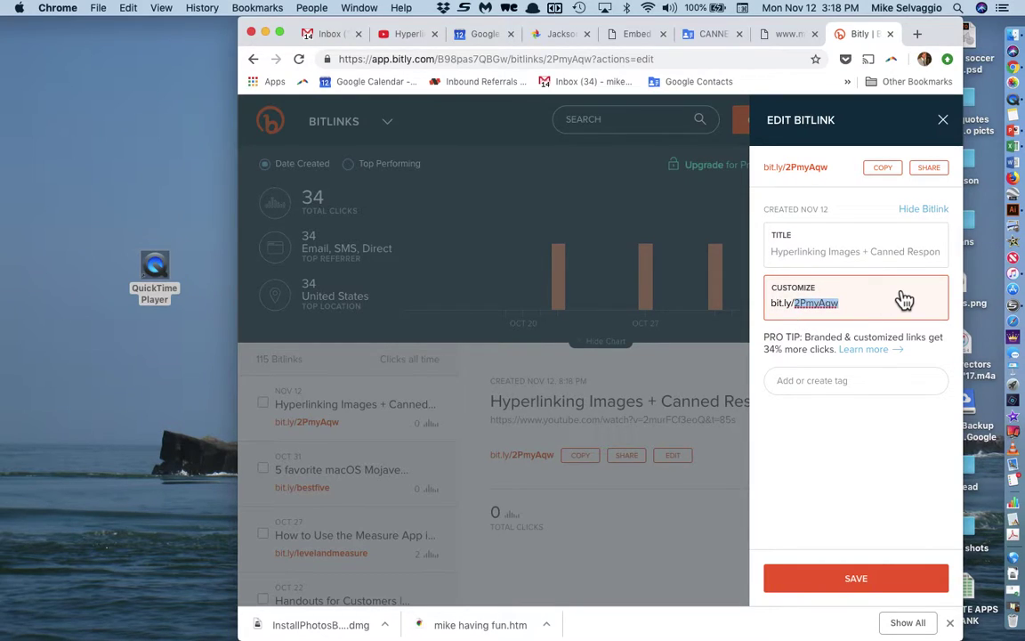
type("GIMAGE")
left_click(860, 580)
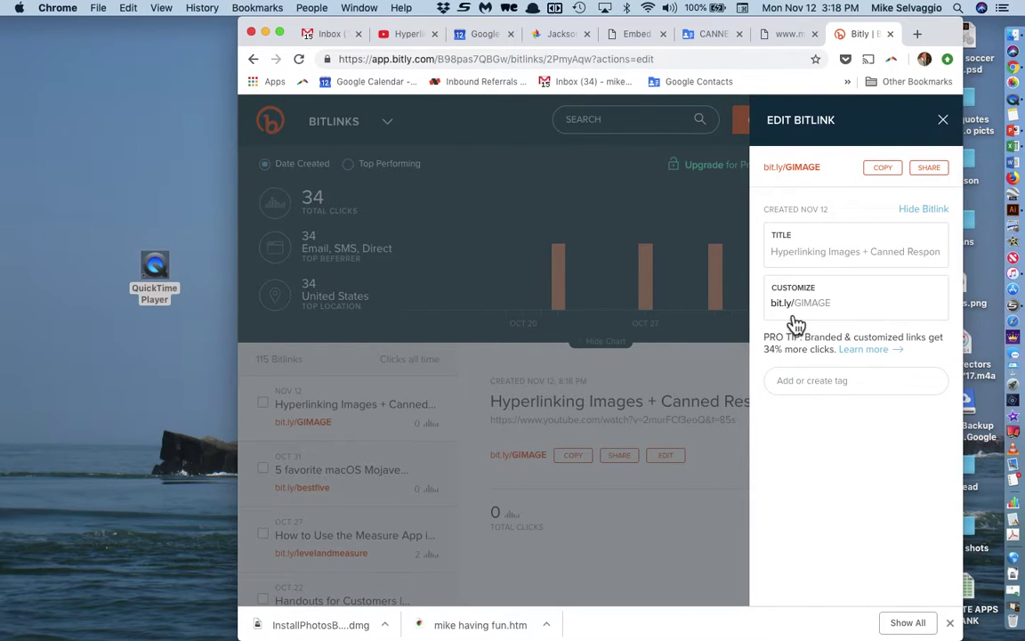
Step: Return to the YouTube tutorial video tab
scroll(795, 325, "up", 5)
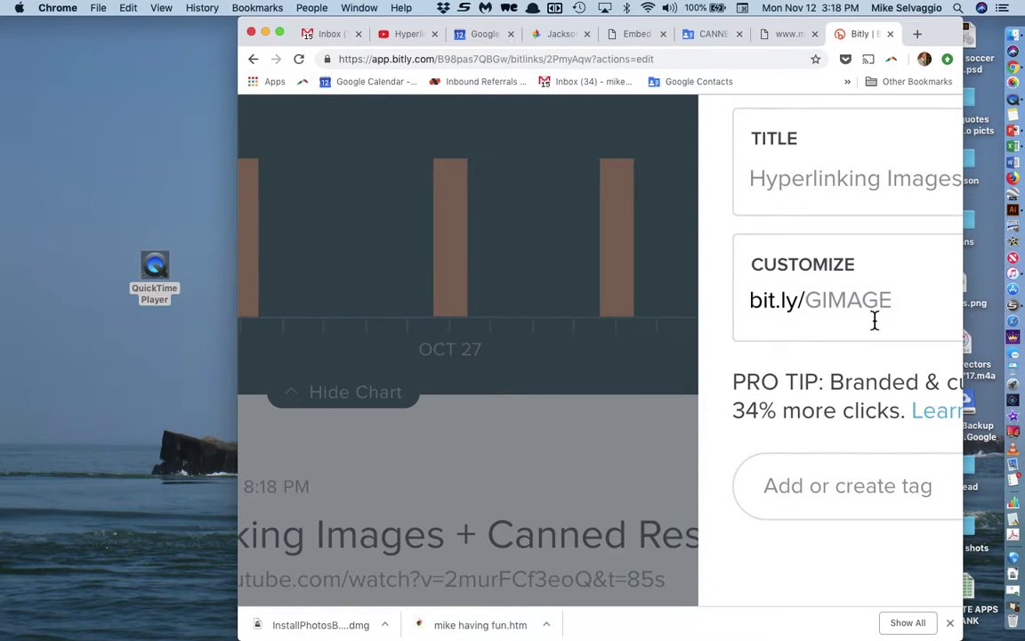
scroll(874, 318, "down", 5)
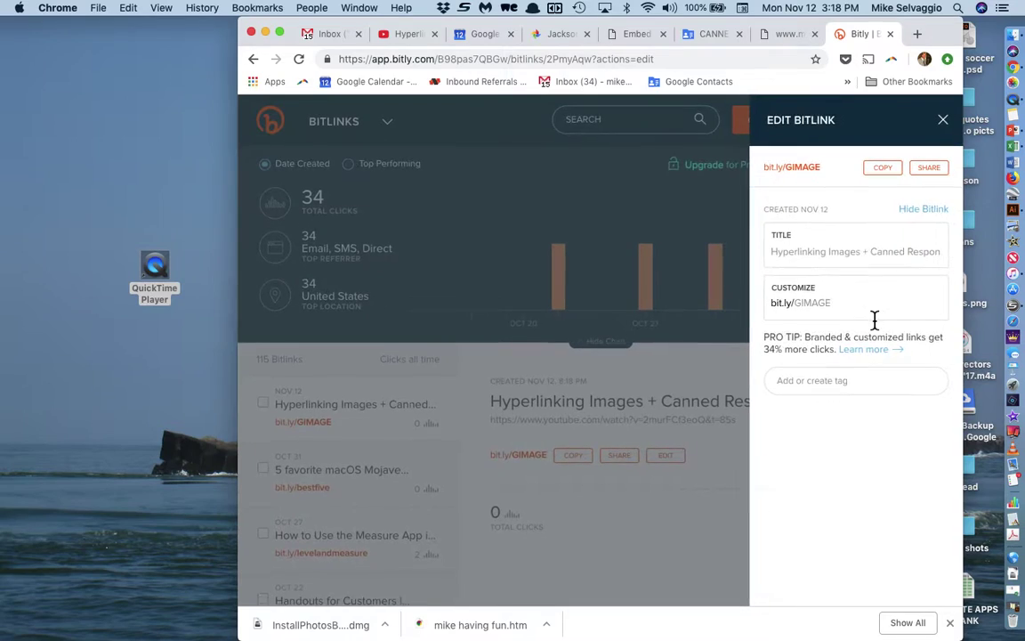
left_click(417, 38)
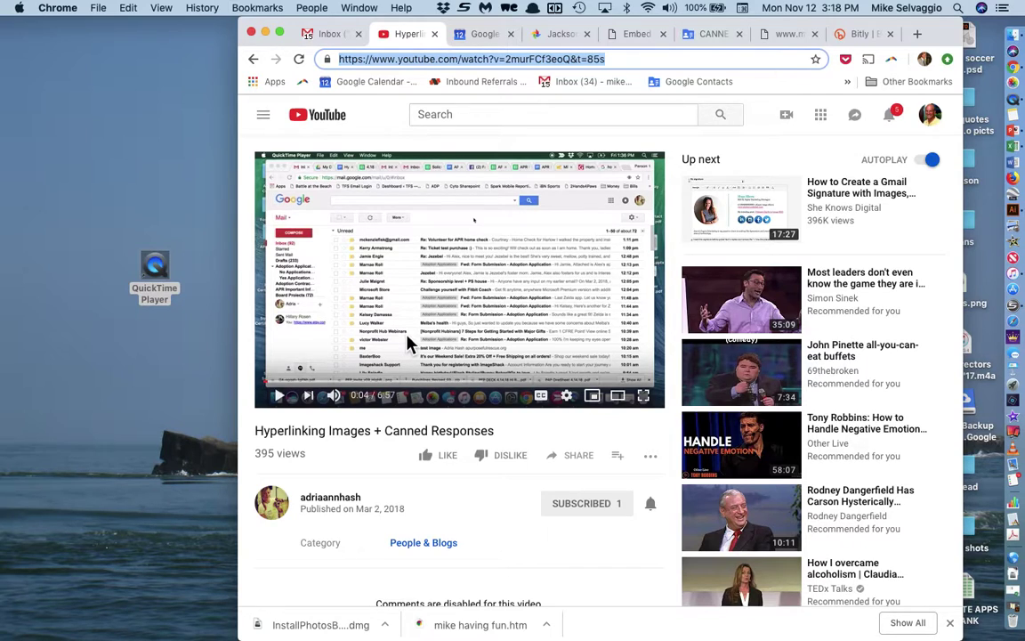
Step: Bring the browser forward and switch to the shared 'Jackson' Google Photos album
left_click(173, 185)
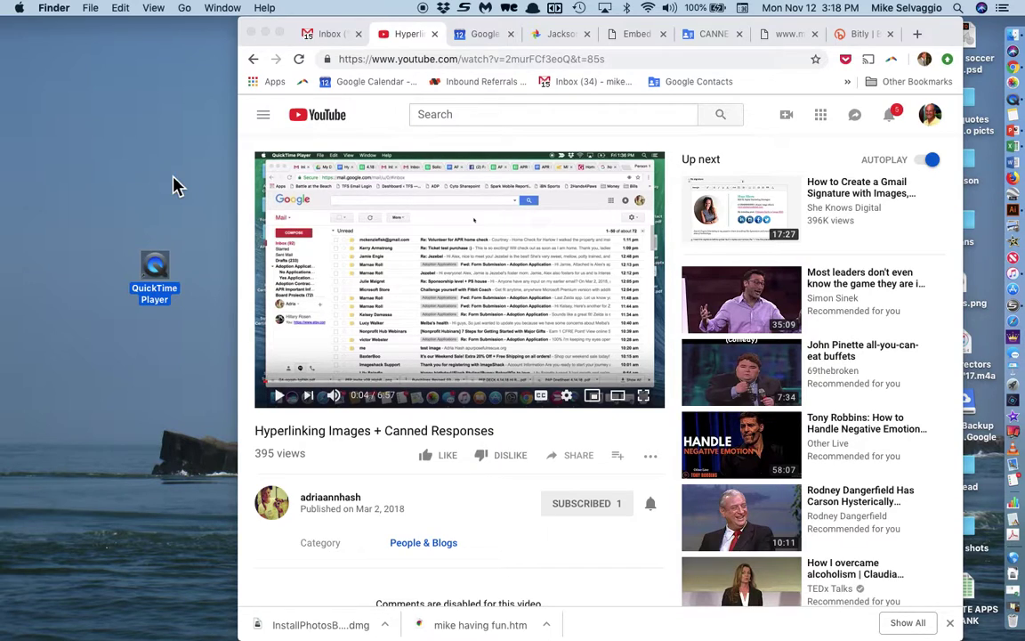
left_click(563, 37)
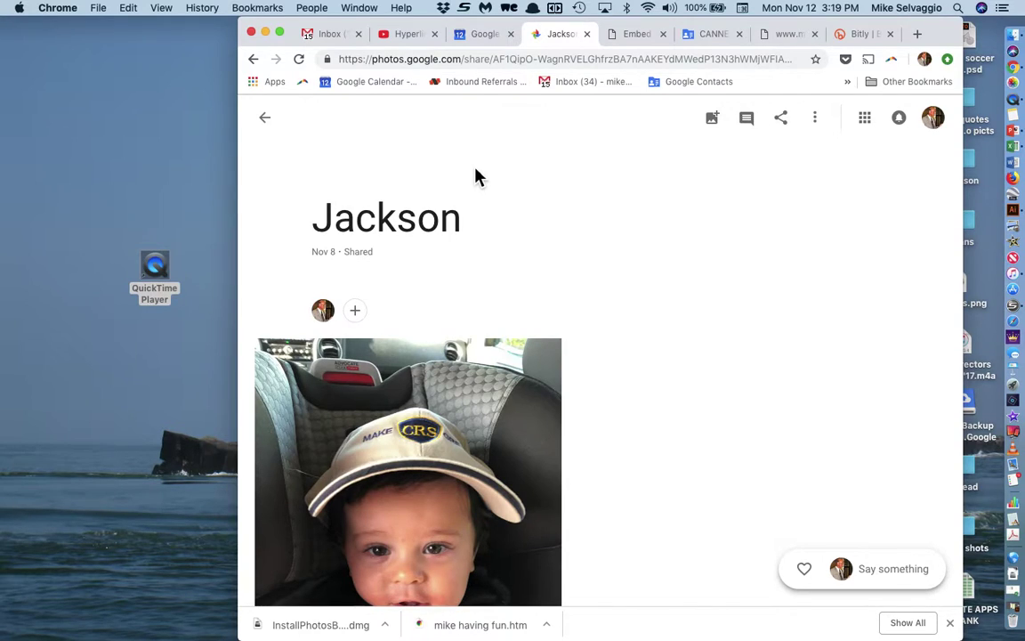
Step: Open the De homes album from the albums list and copy its share link
left_click(267, 122)
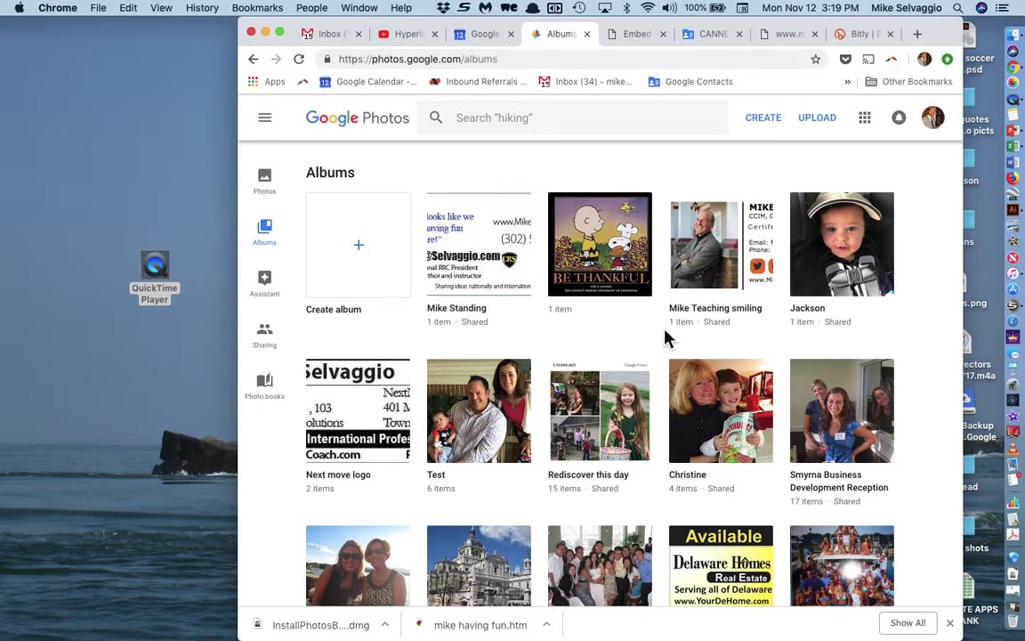
scroll(600, 418, "down", 3)
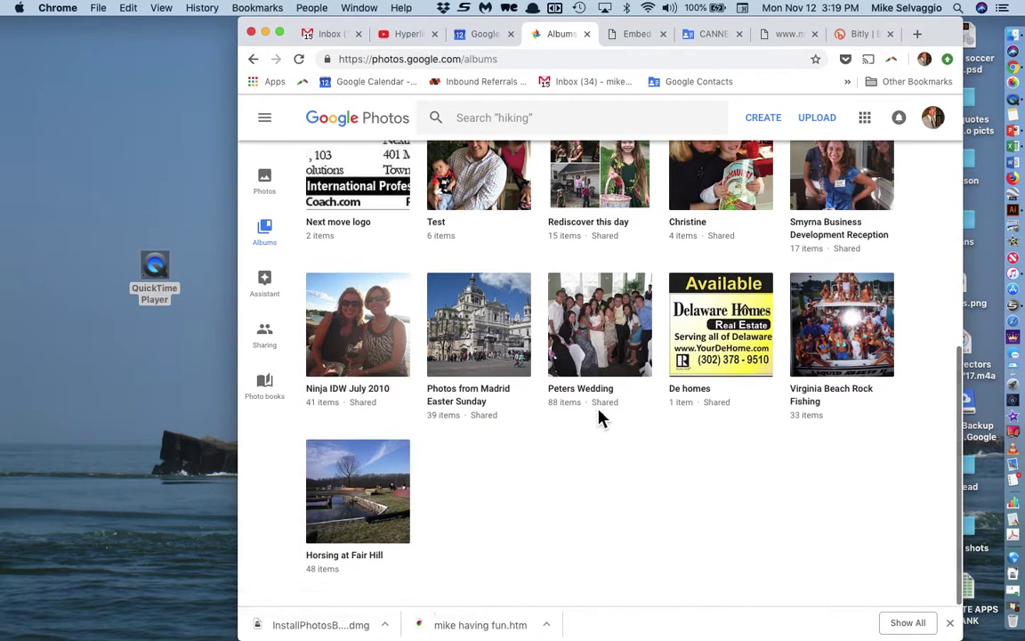
left_click(728, 336)
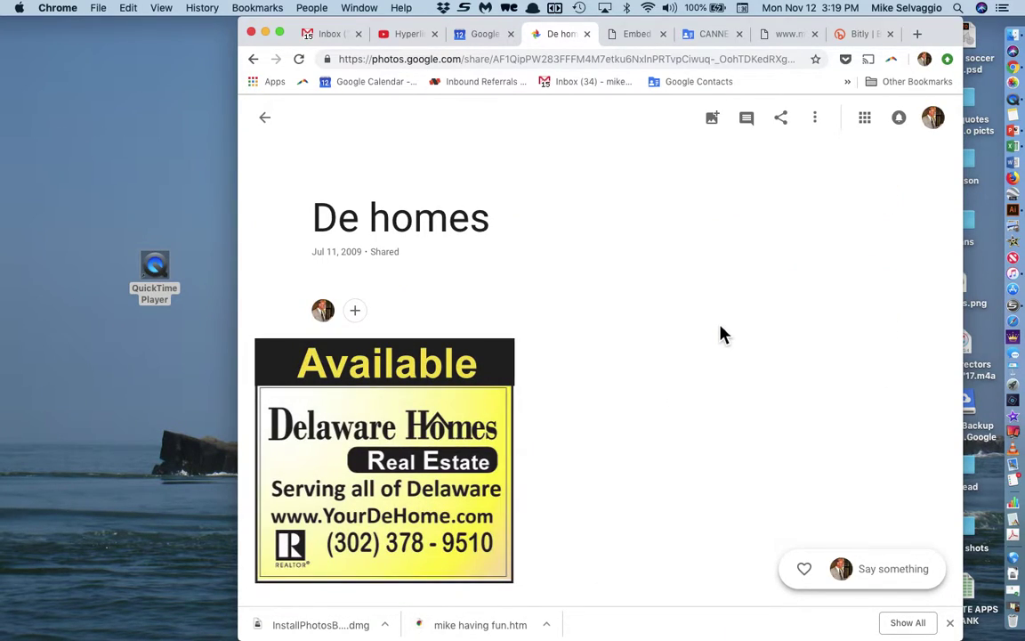
left_click(784, 129)
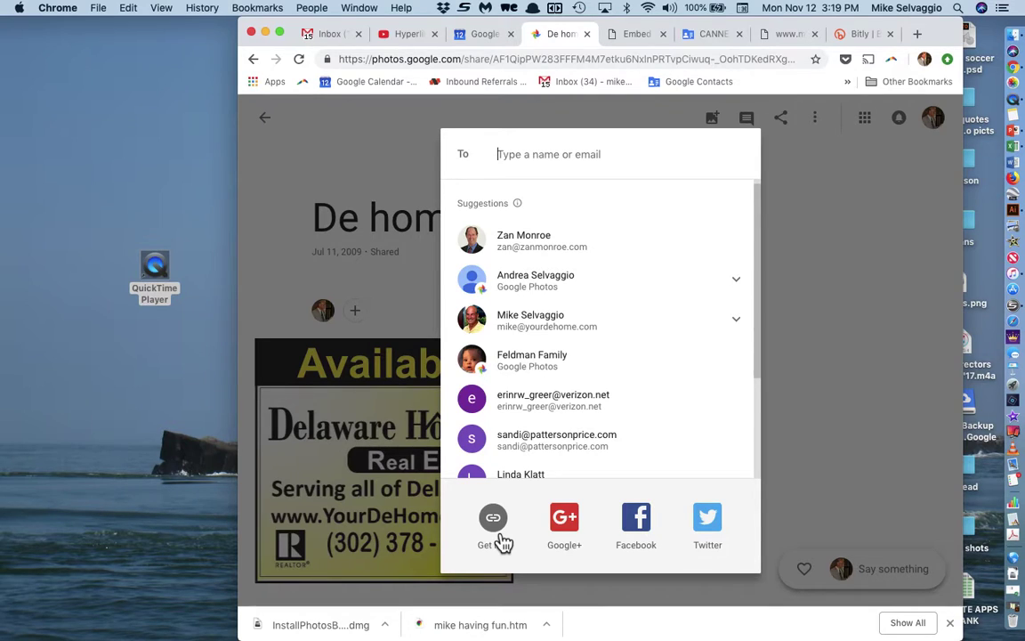
left_click(498, 538)
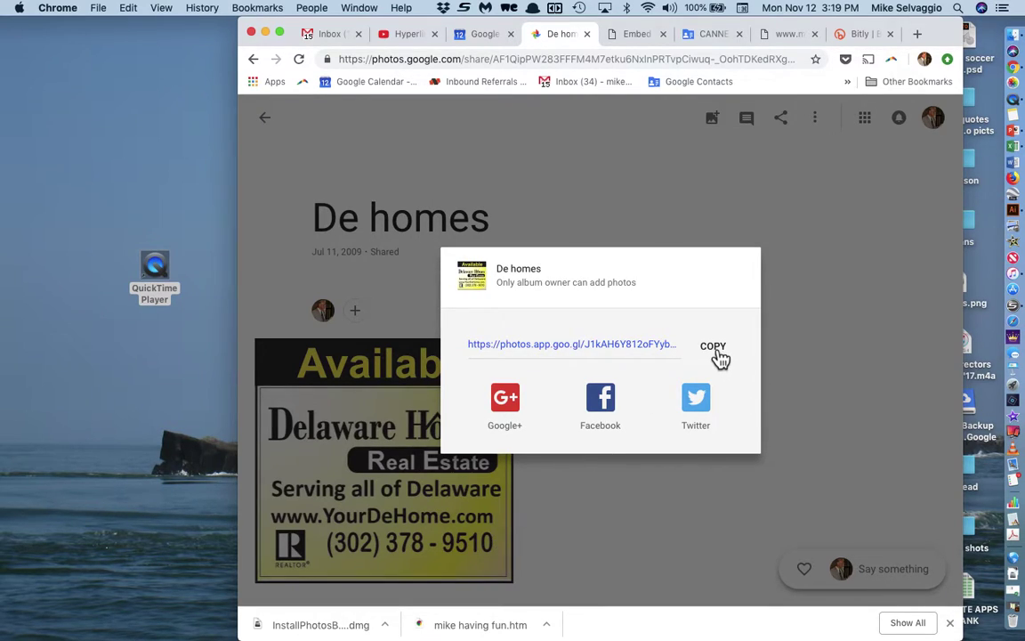
left_click(715, 351)
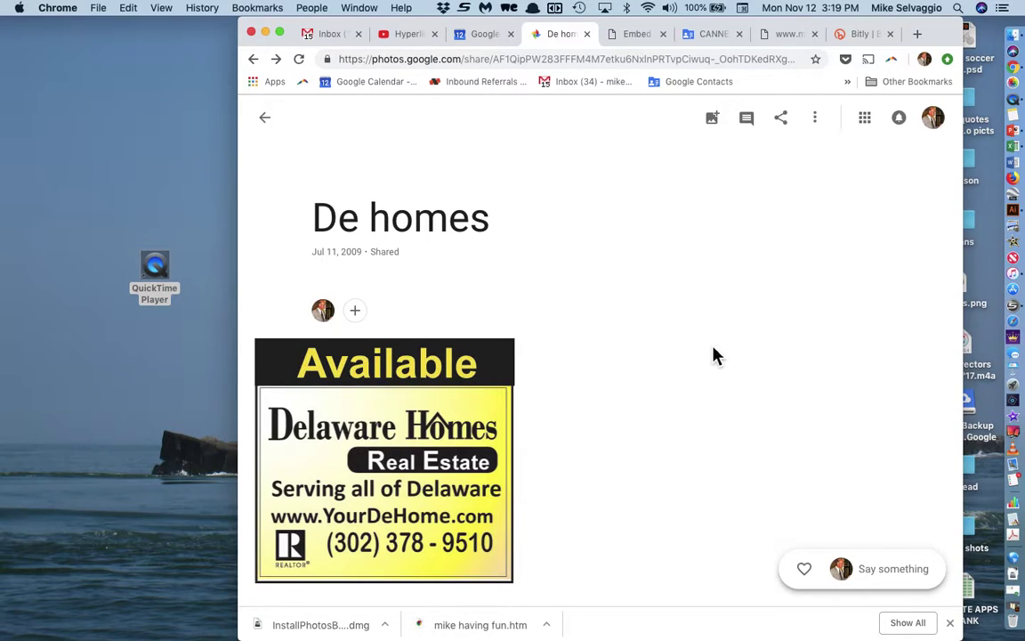
Step: Replace the URL on CTRLQ.org's embed code page with the De homes share link and generate code
left_click(792, 36)
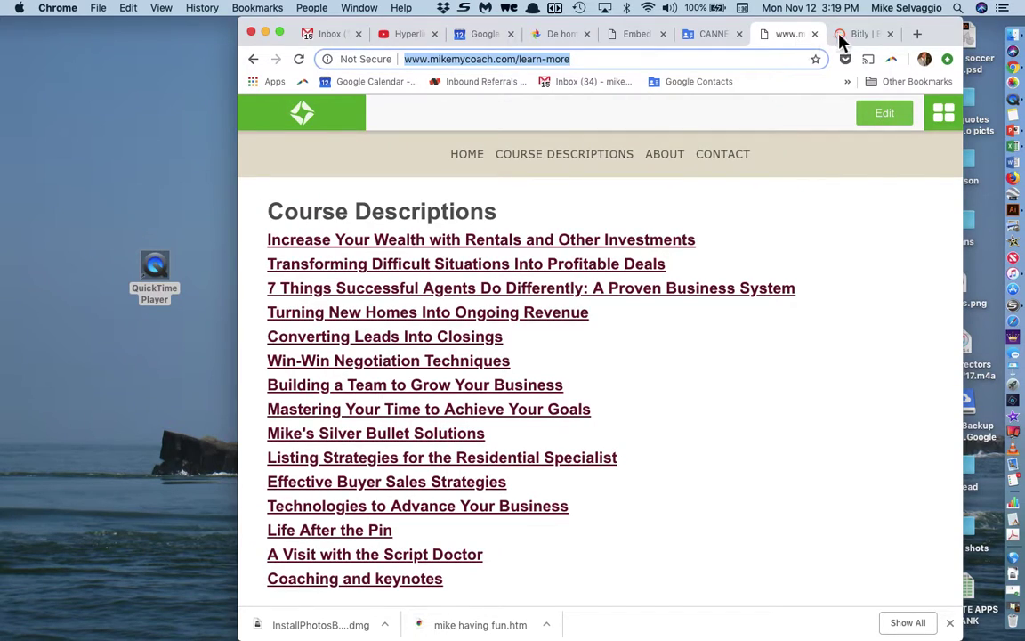
left_click(648, 47)
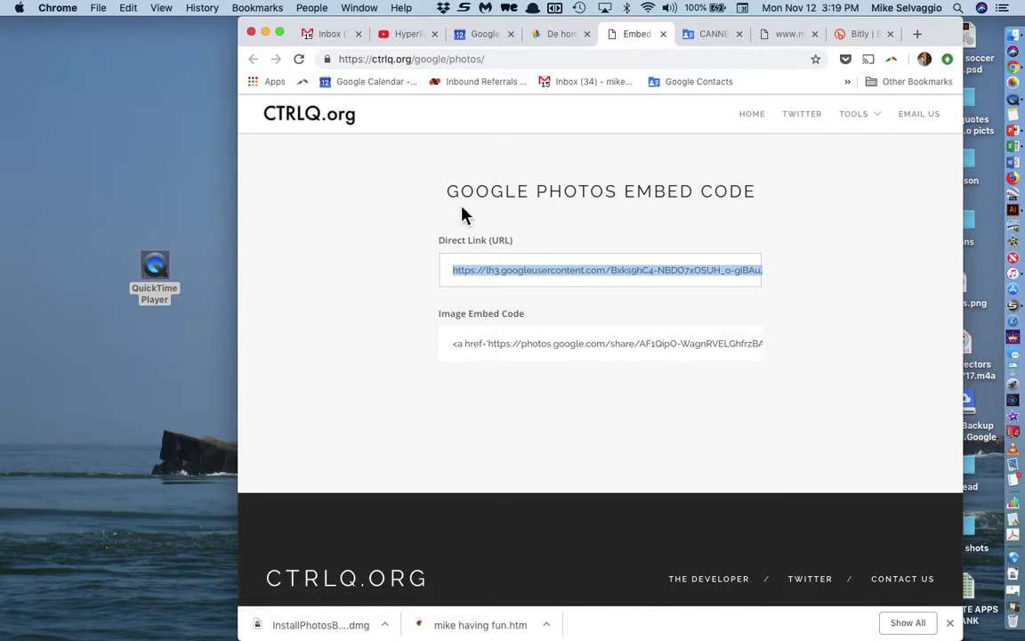
left_click(570, 244)
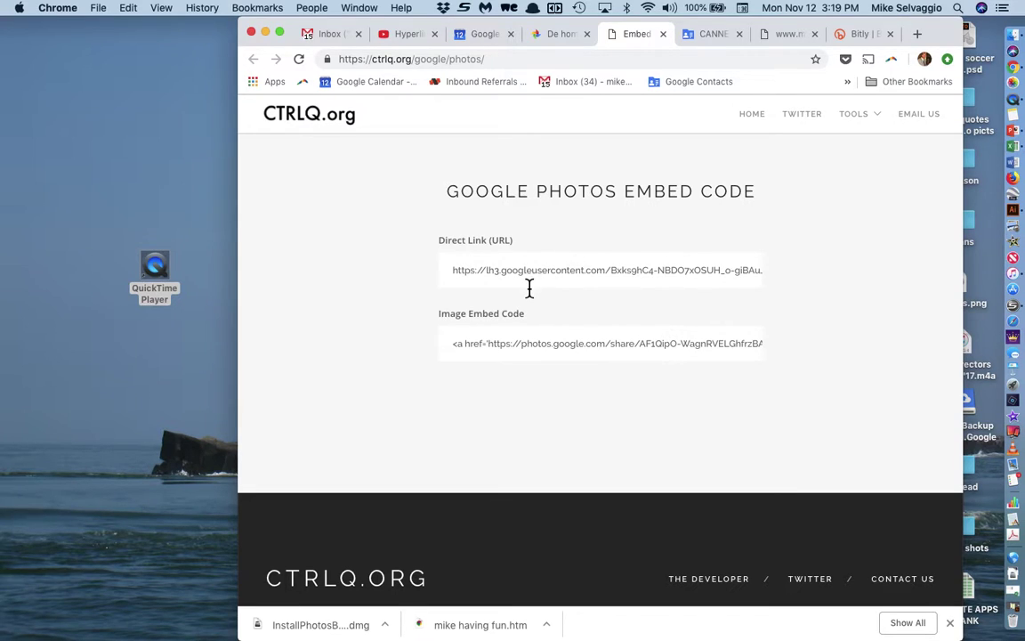
scroll(534, 281, "up", 10)
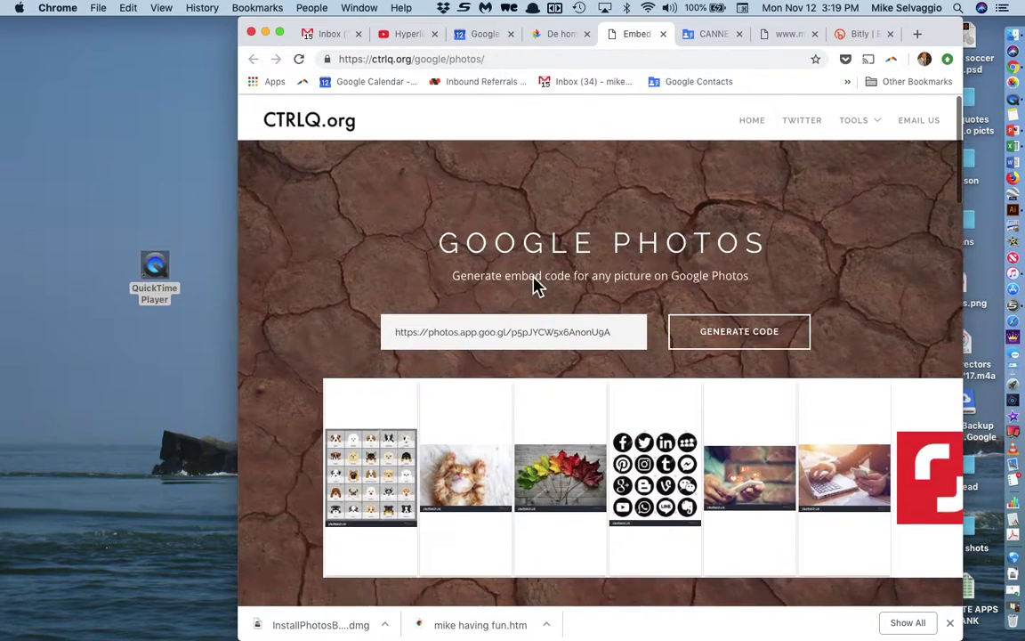
triple_click(498, 337)
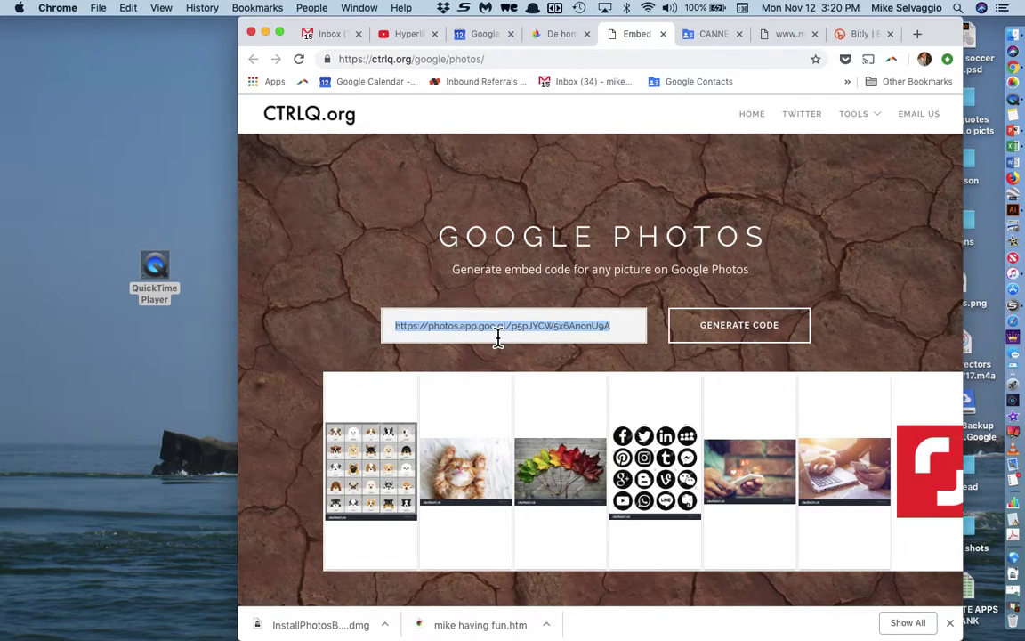
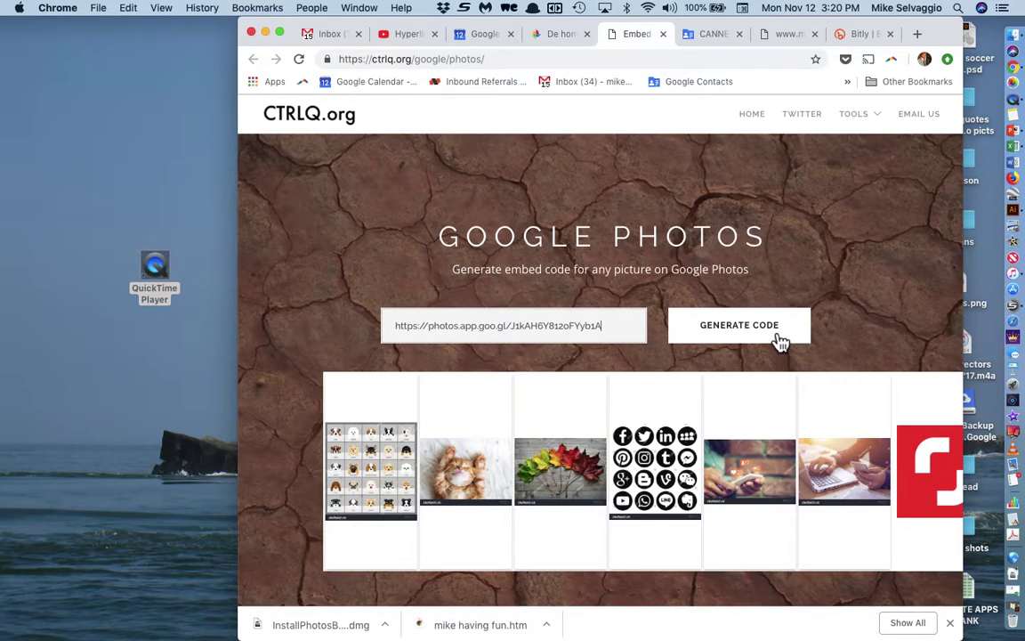
left_click(781, 341)
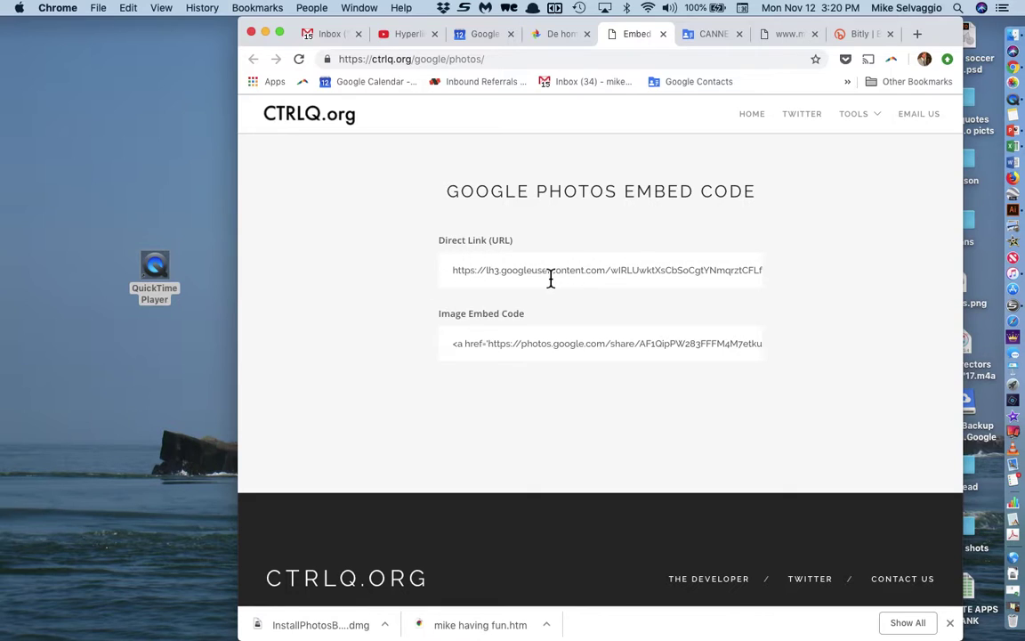
Step: Copy the generated googleusercontent.com direct image link
scroll(552, 279, "up", 5)
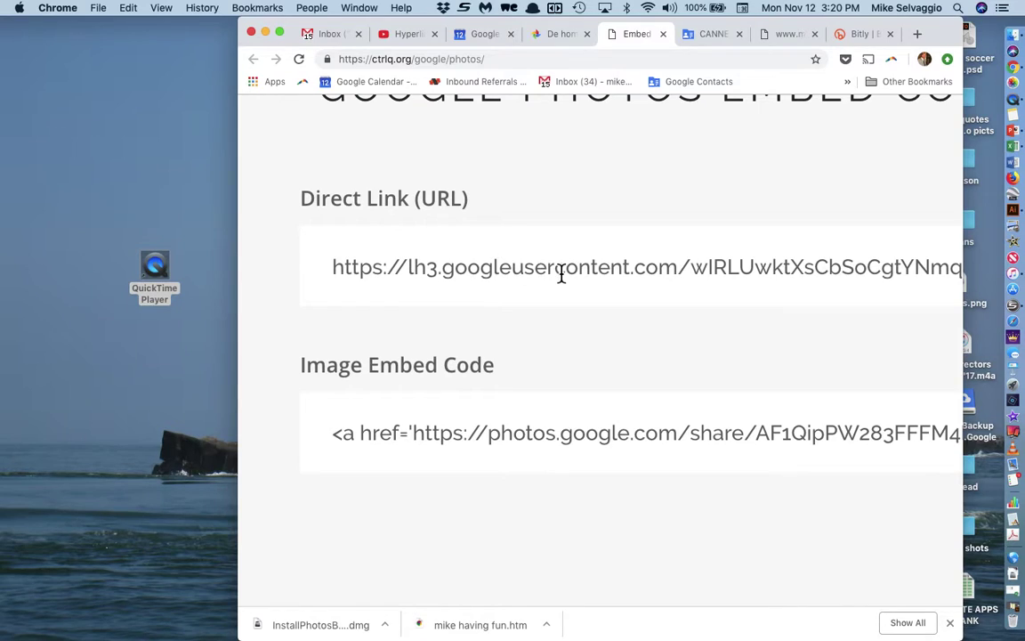
left_click(558, 267)
key("super+a")
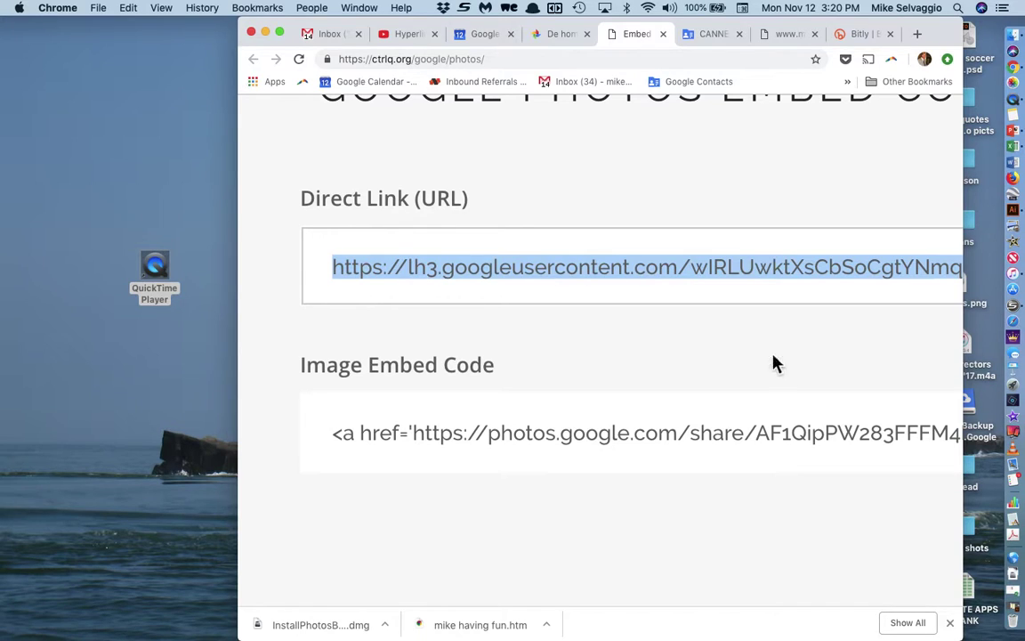
key("super+0")
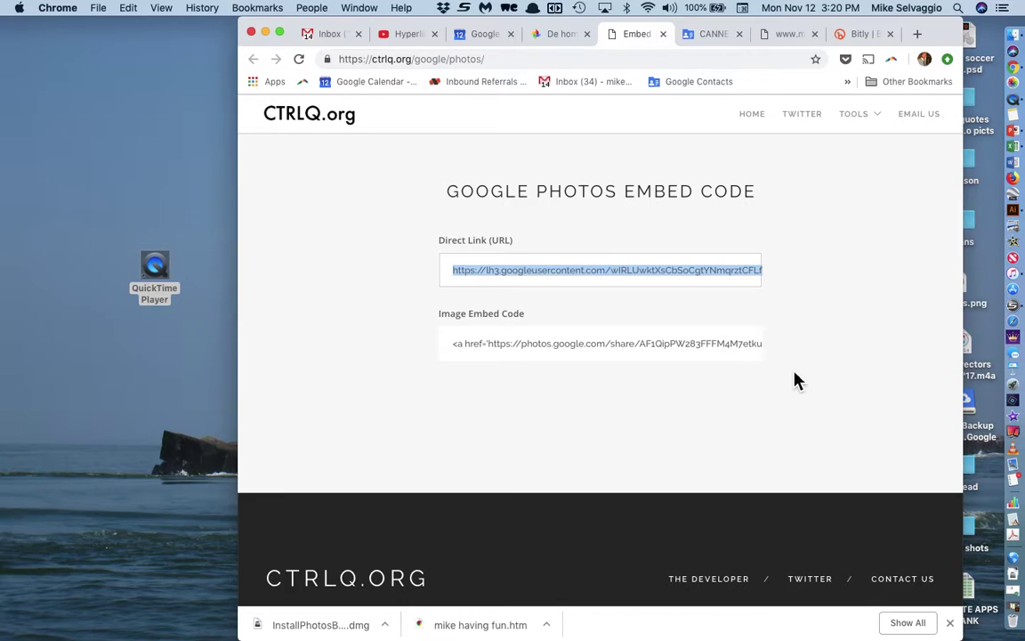
Step: Start a new Gmail message, delete the signature, and write 'This is where I want the image.'
left_click(344, 40)
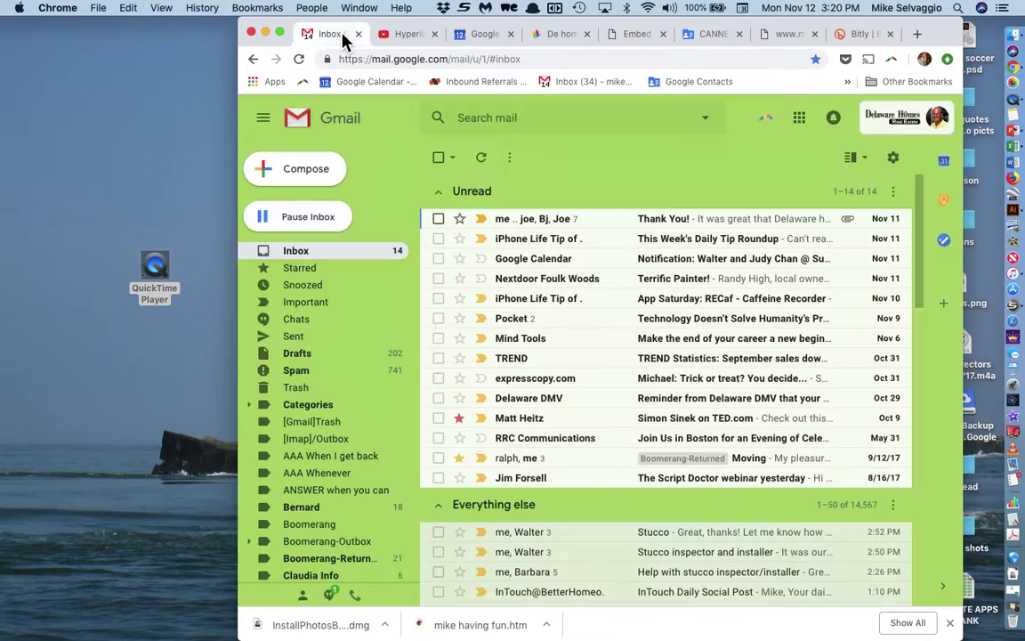
left_click(312, 184)
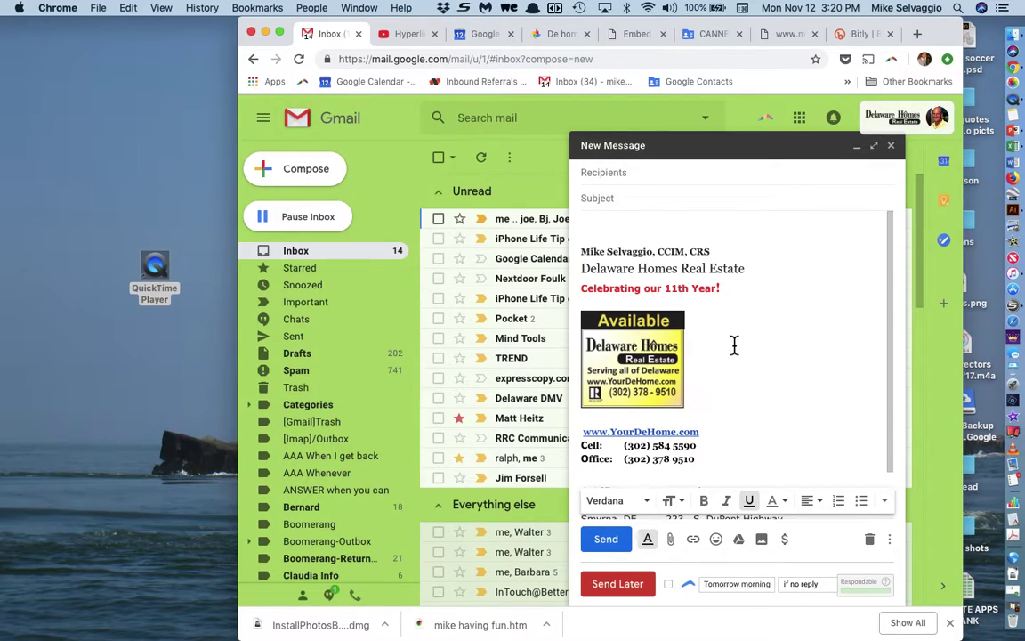
key("super+a")
key("BackSpace")
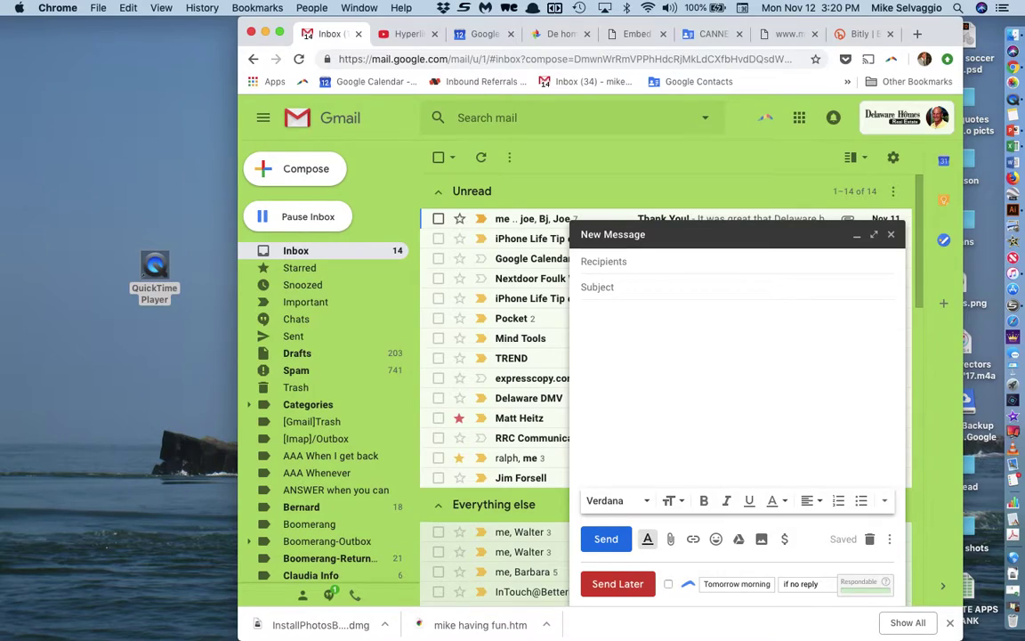
type("This ")
type("is hwere ")
type("where I want th")
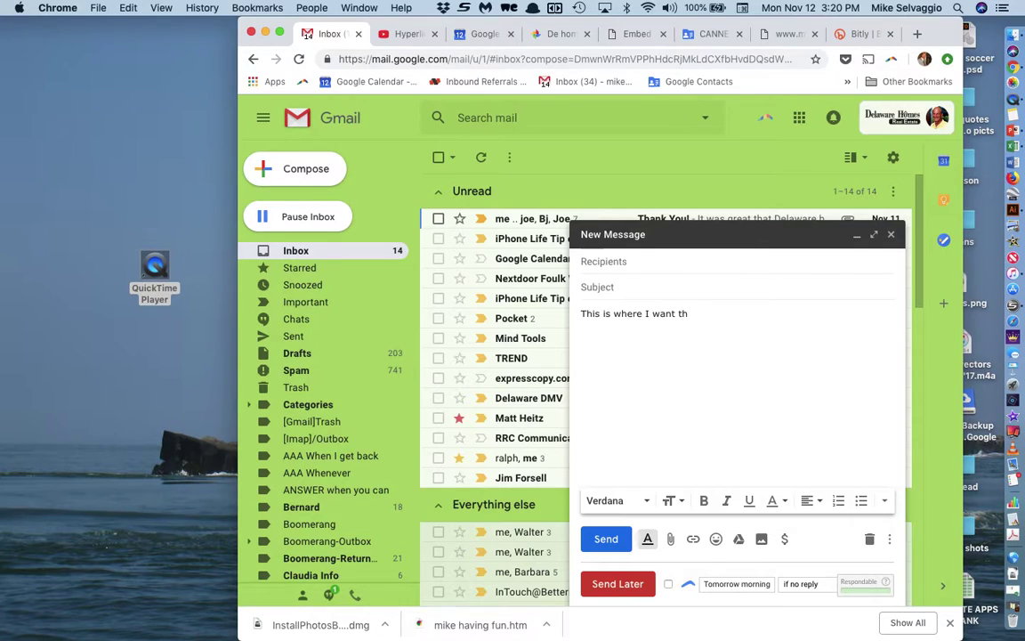
type("e image")
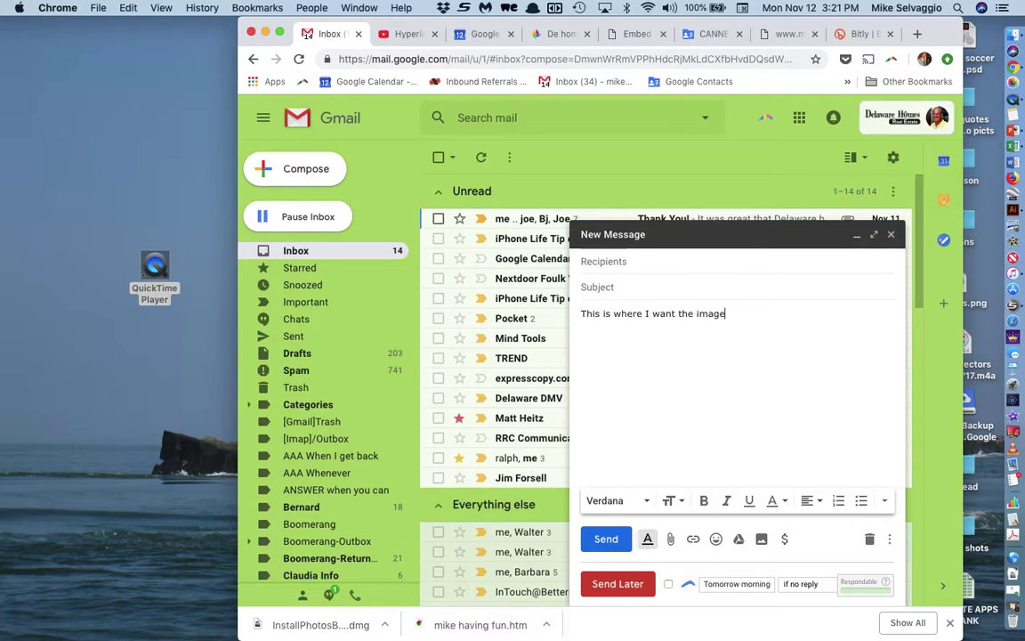
type(".")
key("Return")
Step: Insert the Delaware Homes 'Available' ad image from the pasted direct image URL
left_click(762, 540)
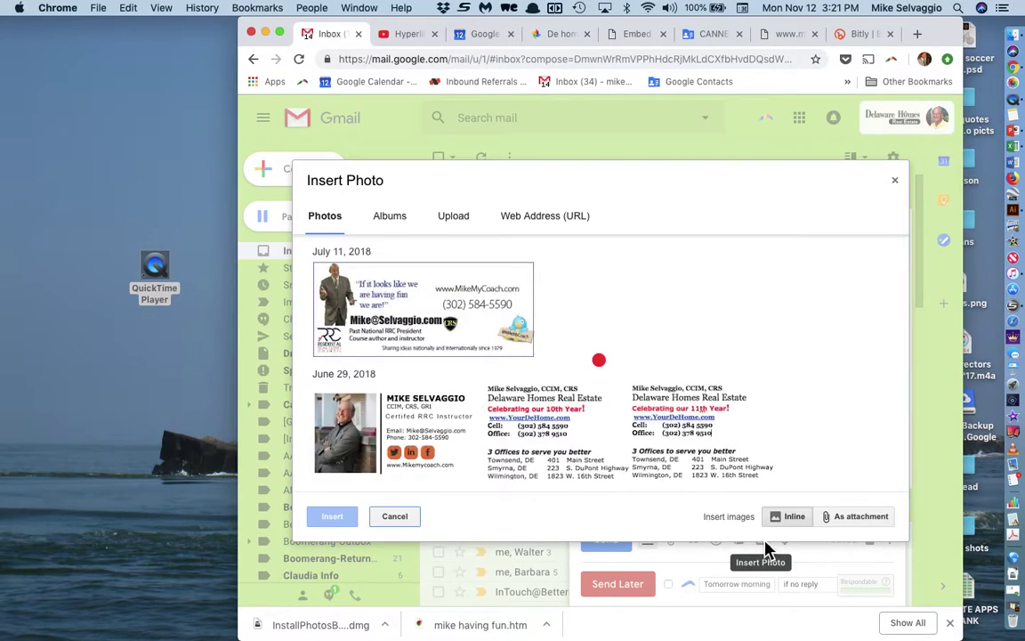
left_click(542, 223)
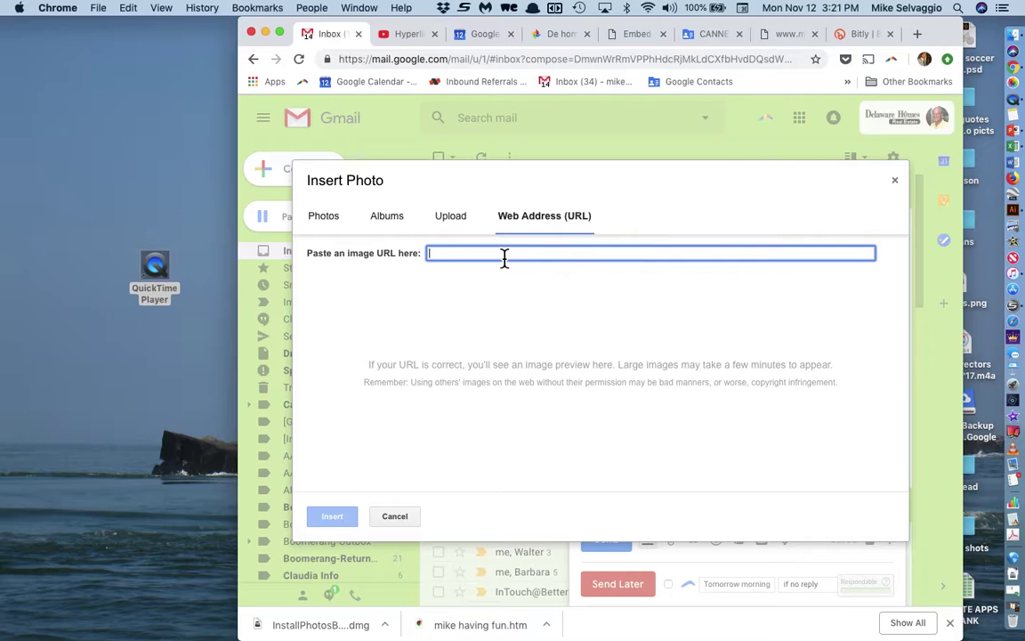
key("super+v")
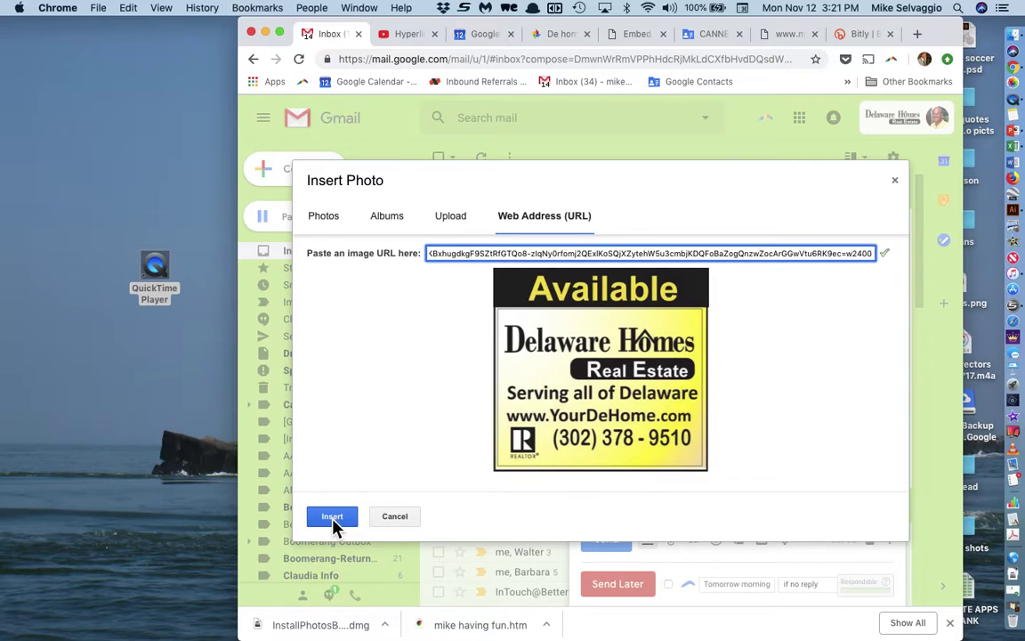
left_click(332, 518)
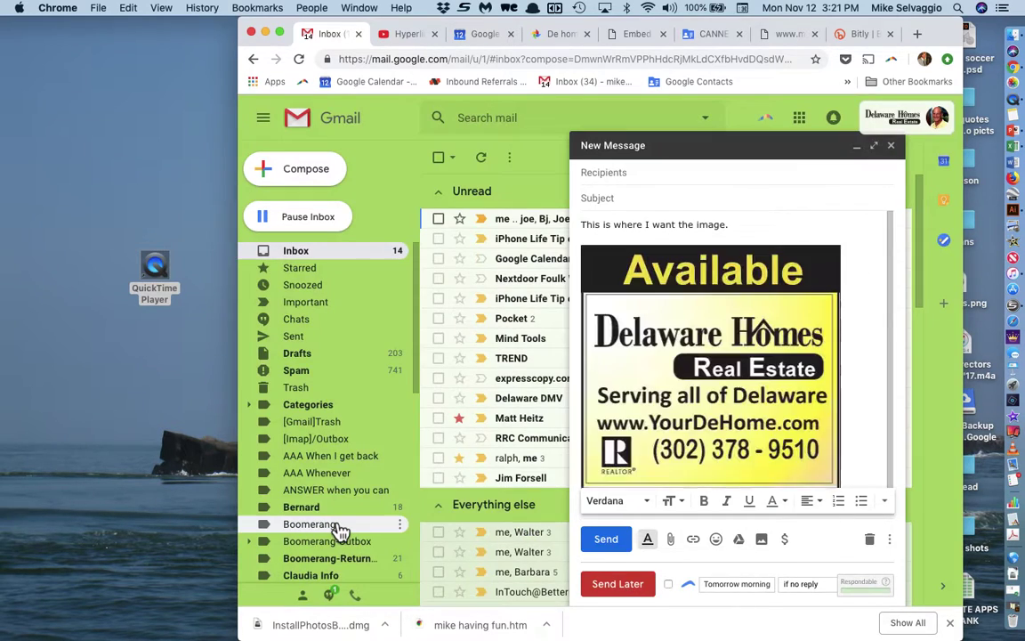
Step: Select the Delaware Homes image and switch the message to the full-screen compose window
left_click(679, 365)
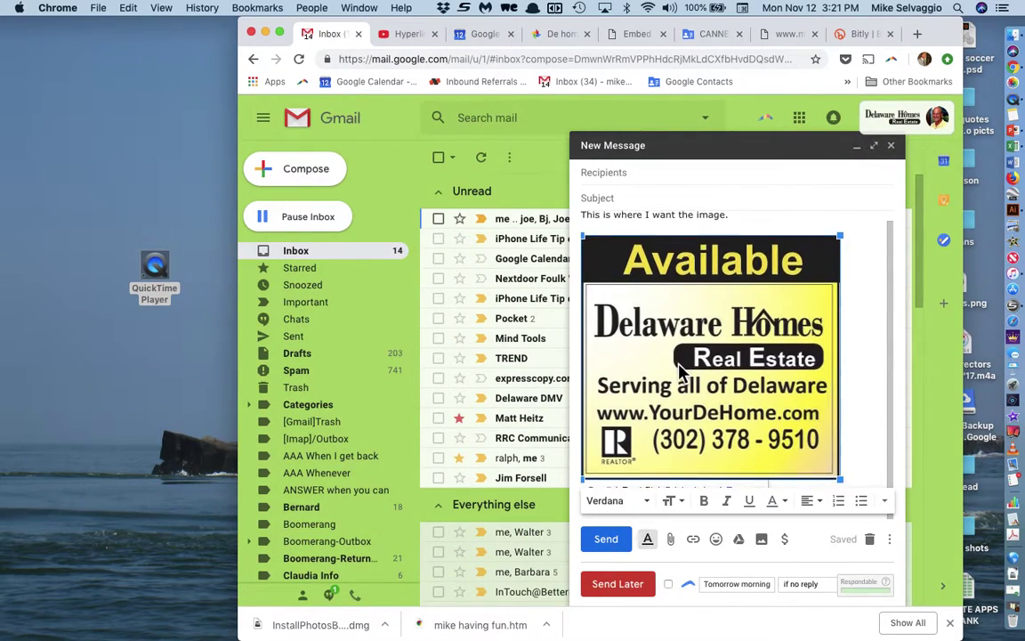
left_click(875, 145)
scroll(650, 294, "down", 1)
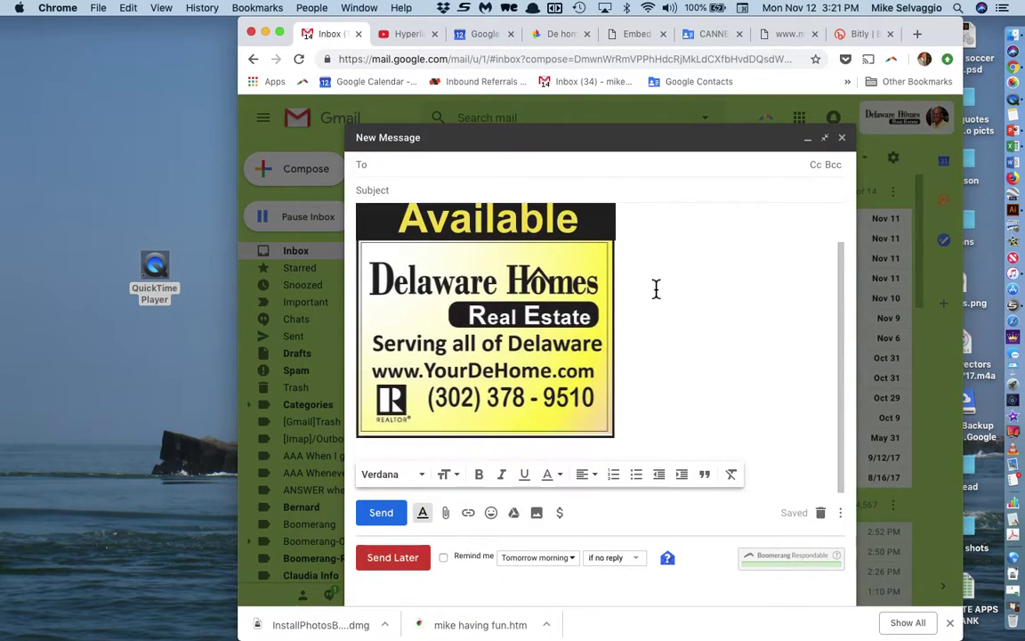
left_click(561, 345)
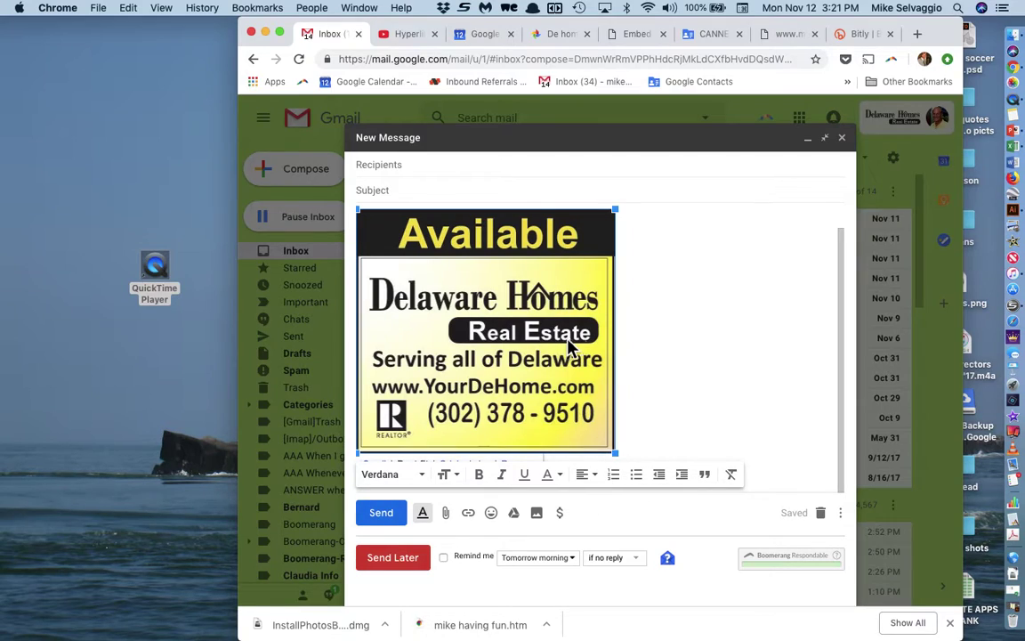
left_click(430, 520)
scroll(712, 282, "down", 1)
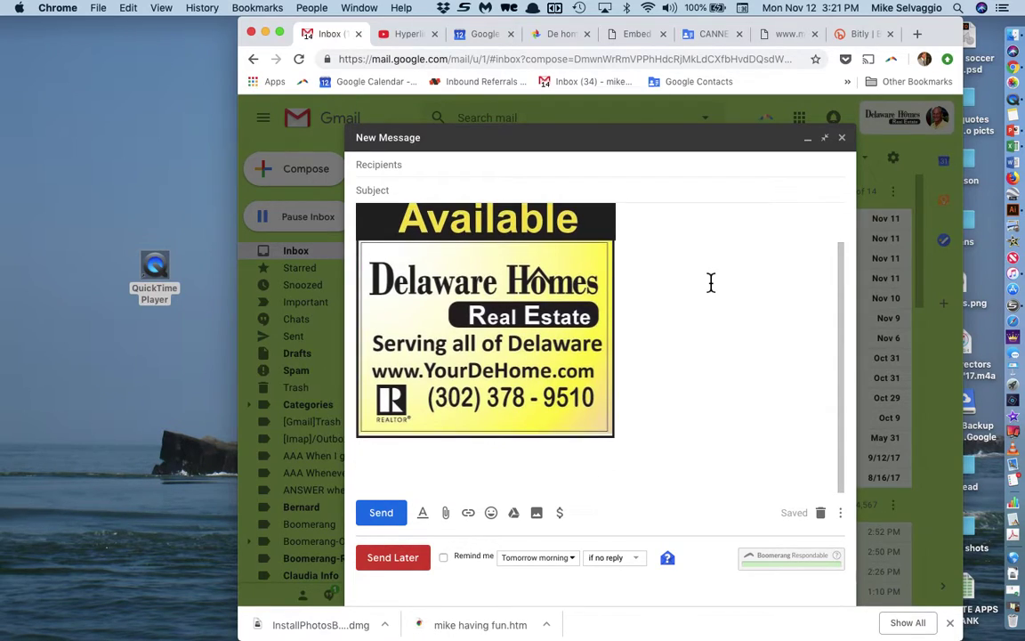
Step: Shrink the Delaware Homes image to Small, then enlarge it slightly by its corner
left_click(533, 400)
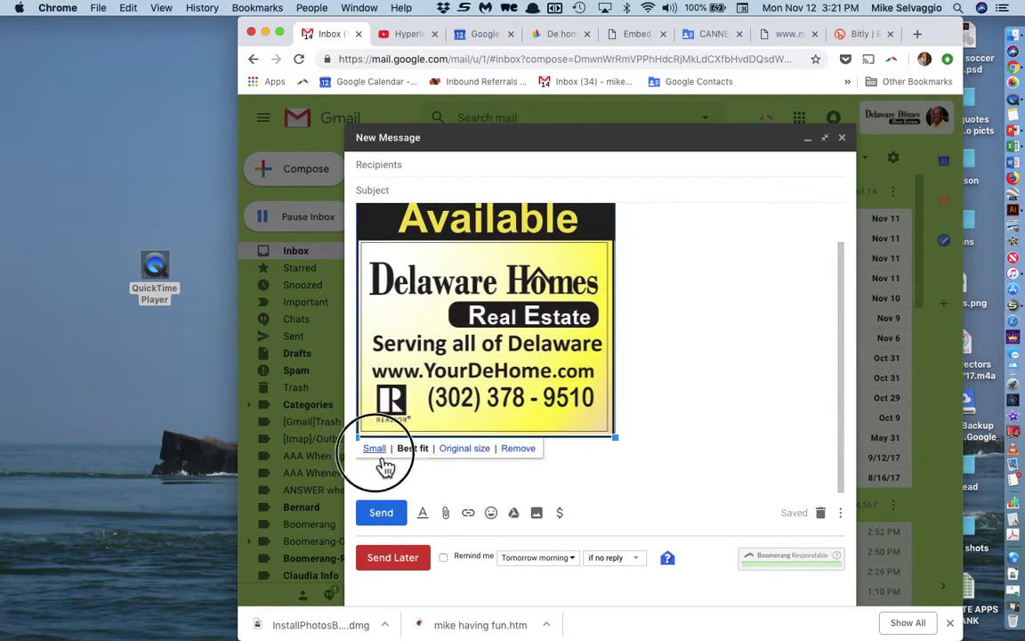
left_click(375, 449)
left_click(442, 281)
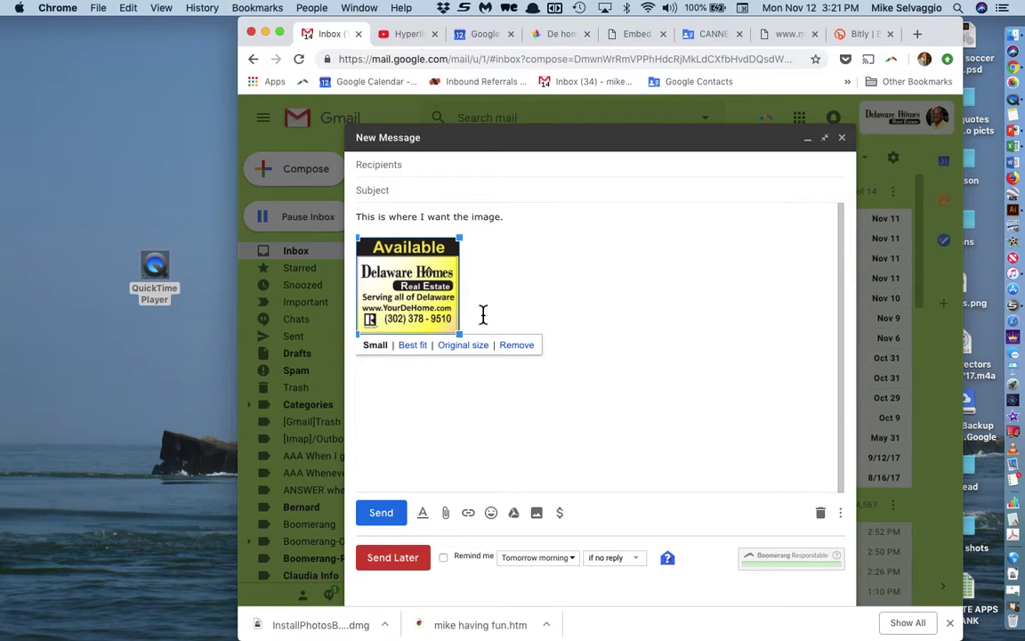
left_click_drag(459, 334, 520, 361)
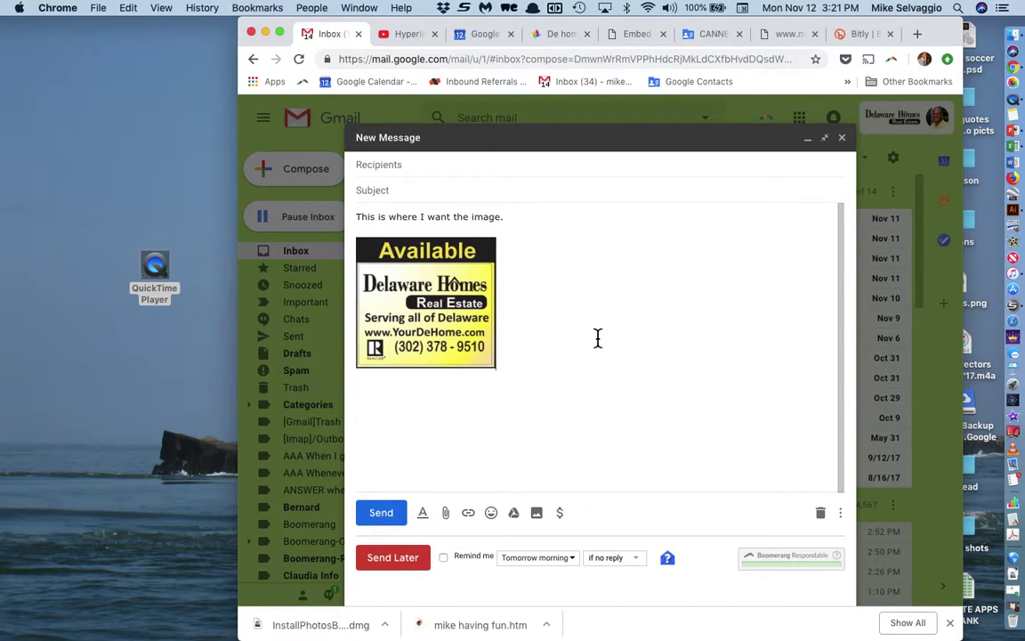
Step: Add blank lines above the text line and toggle the compose window out of and back into full-screen
left_click(359, 218)
key("Return")
key("Return")
key("Return")
key("Return")
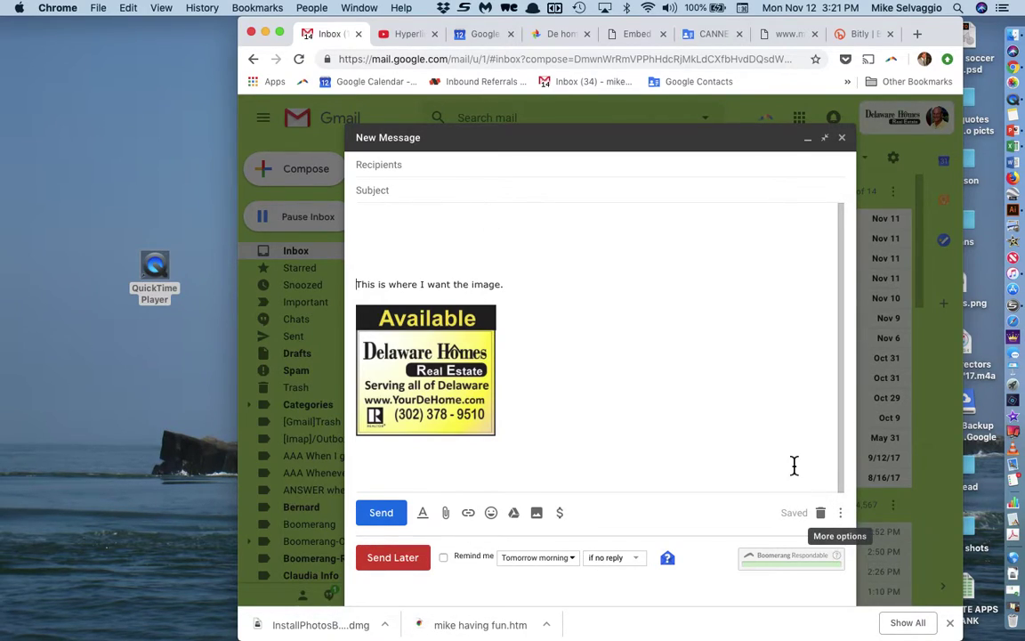
left_click(826, 140)
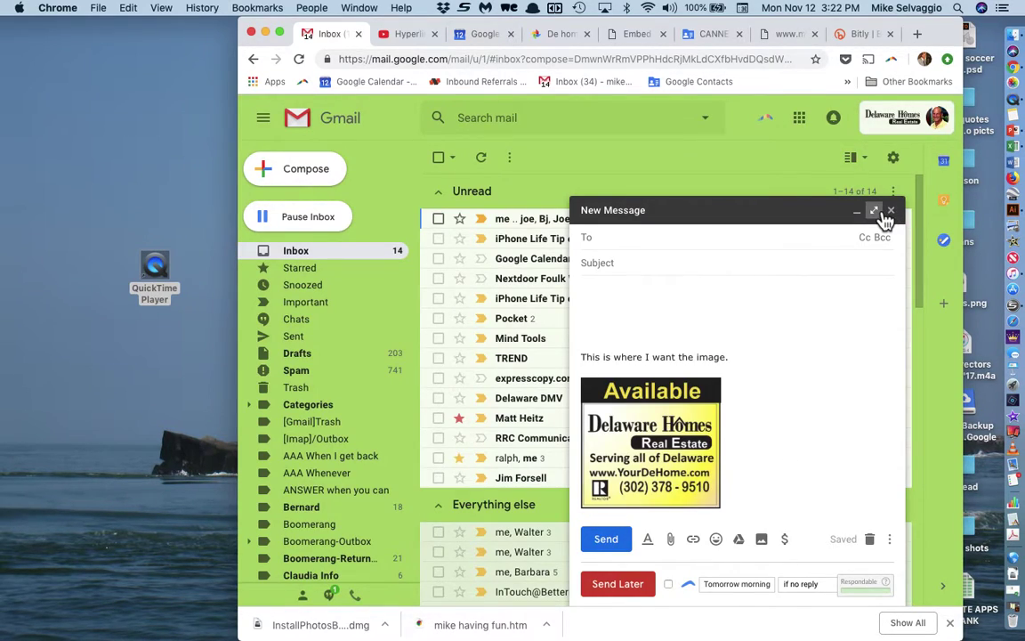
left_click(875, 210)
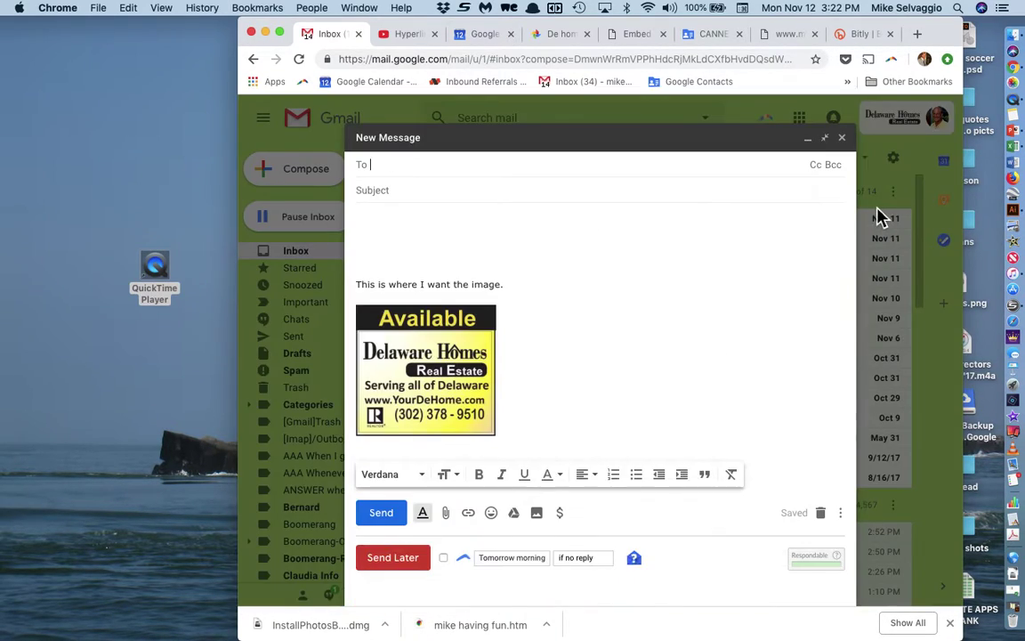
Step: Save the draft as a new canned response named 'Delaware Homes Logo signature'
left_click(842, 516)
mouse_move(792, 402)
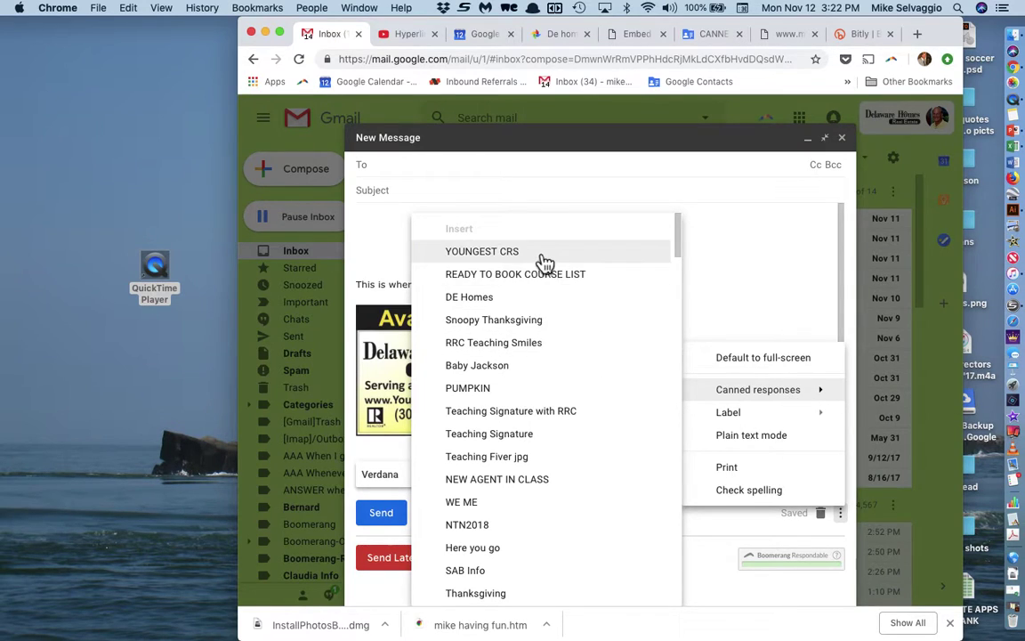
scroll(538, 342, "down", 15)
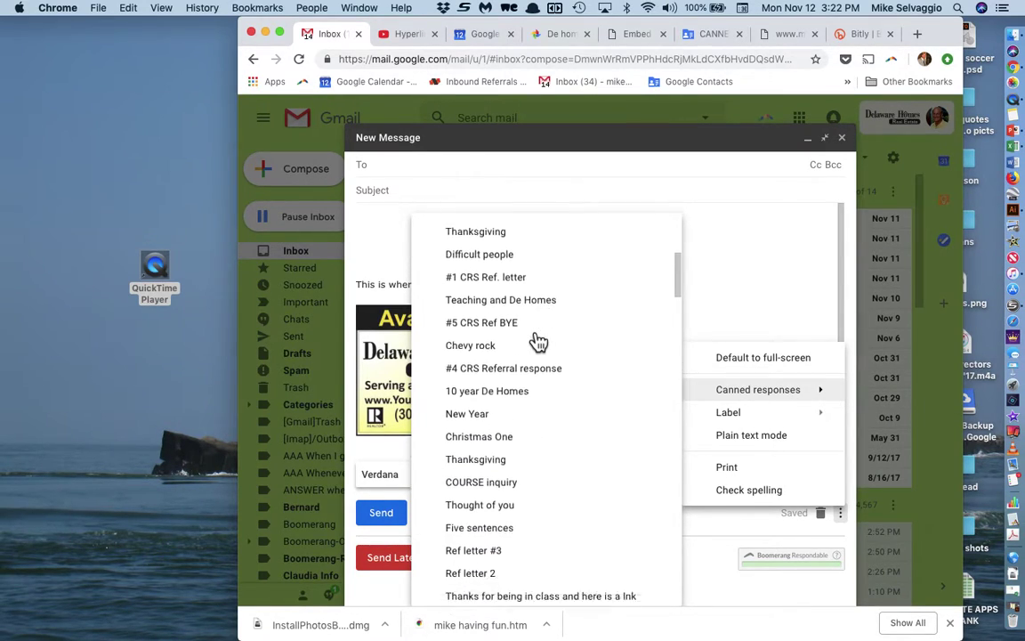
scroll(539, 343, "down", 10)
scroll(539, 343, "up", 3)
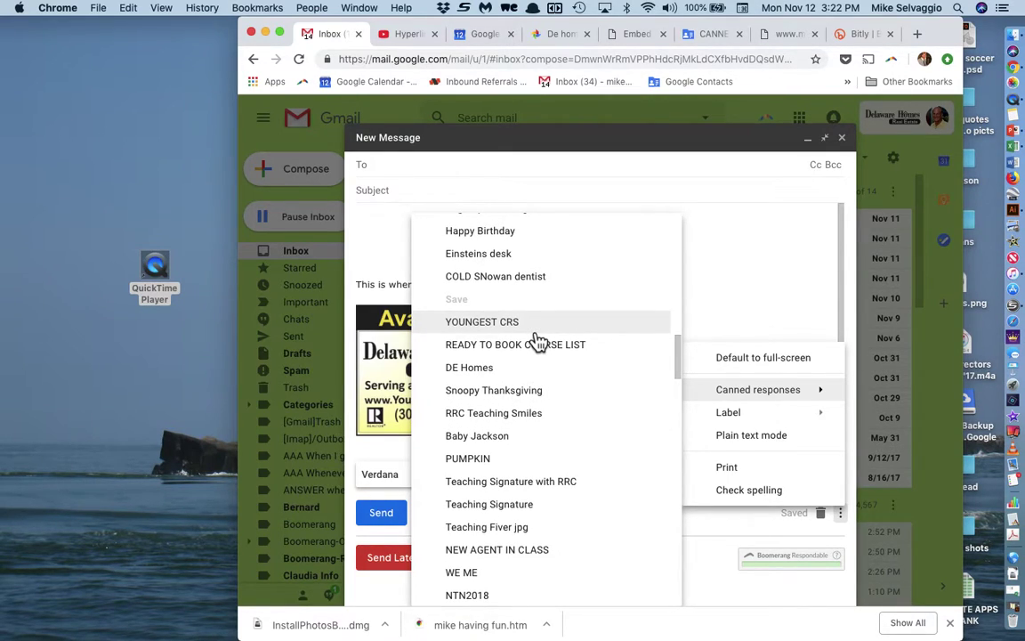
scroll(539, 343, "down", 15)
scroll(539, 342, "down", 10)
scroll(538, 338, "up", 3)
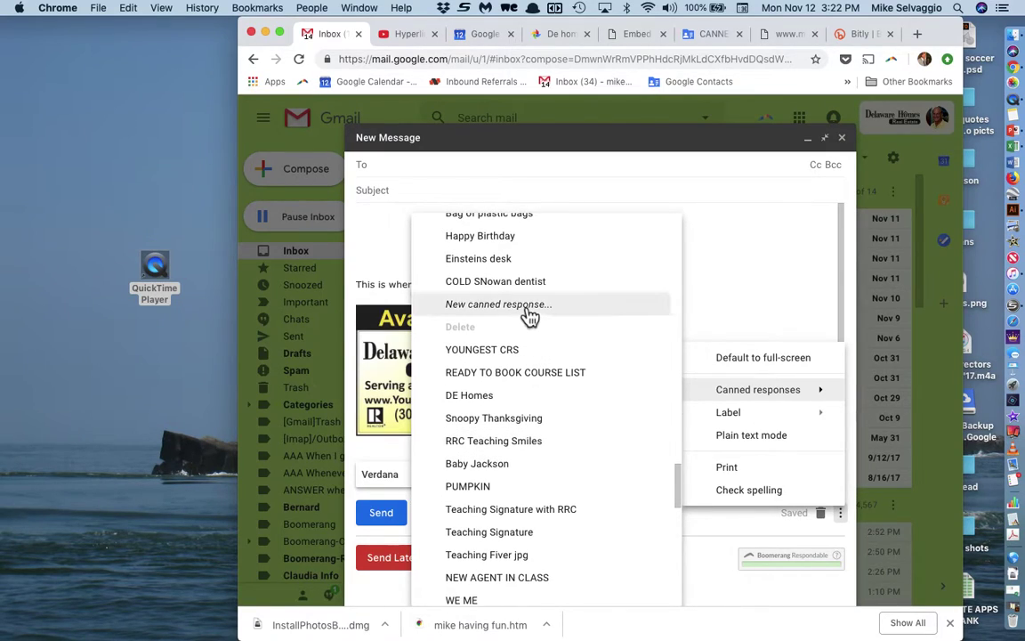
left_click(527, 311)
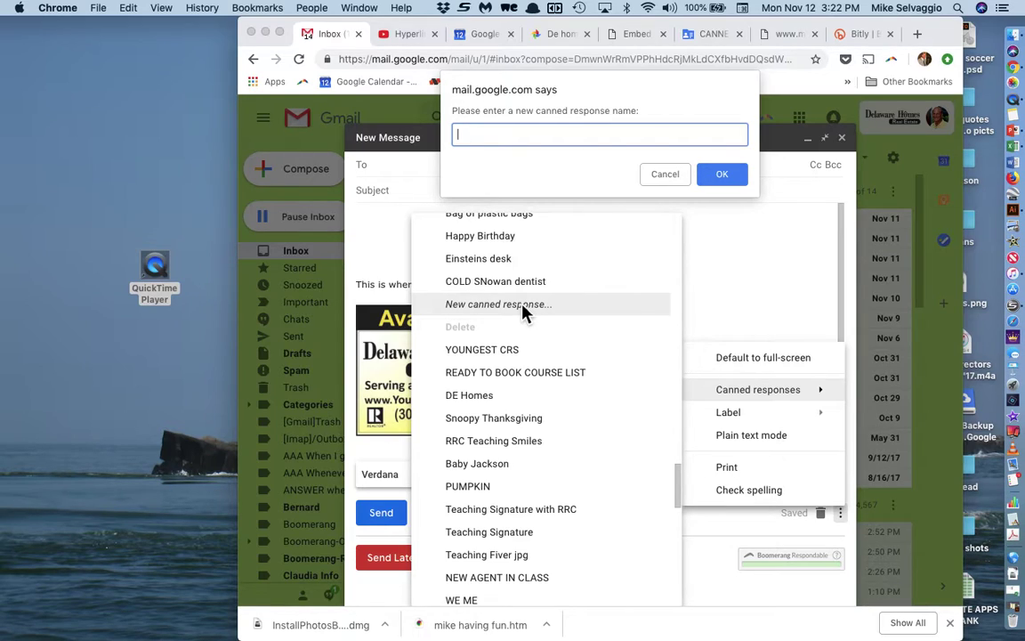
type("Delaware Homes Logo signature")
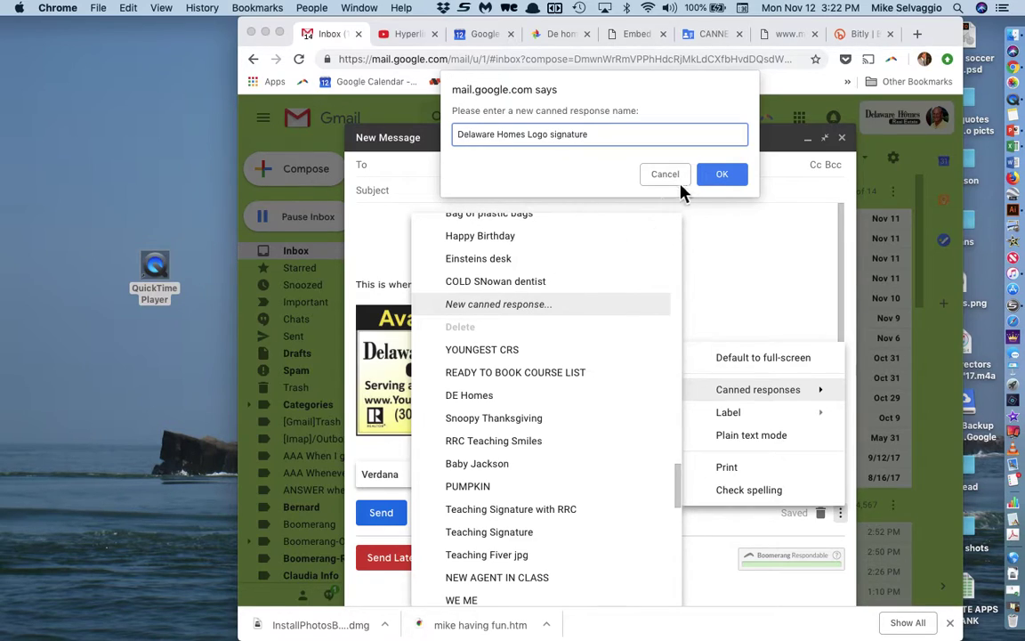
left_click(726, 180)
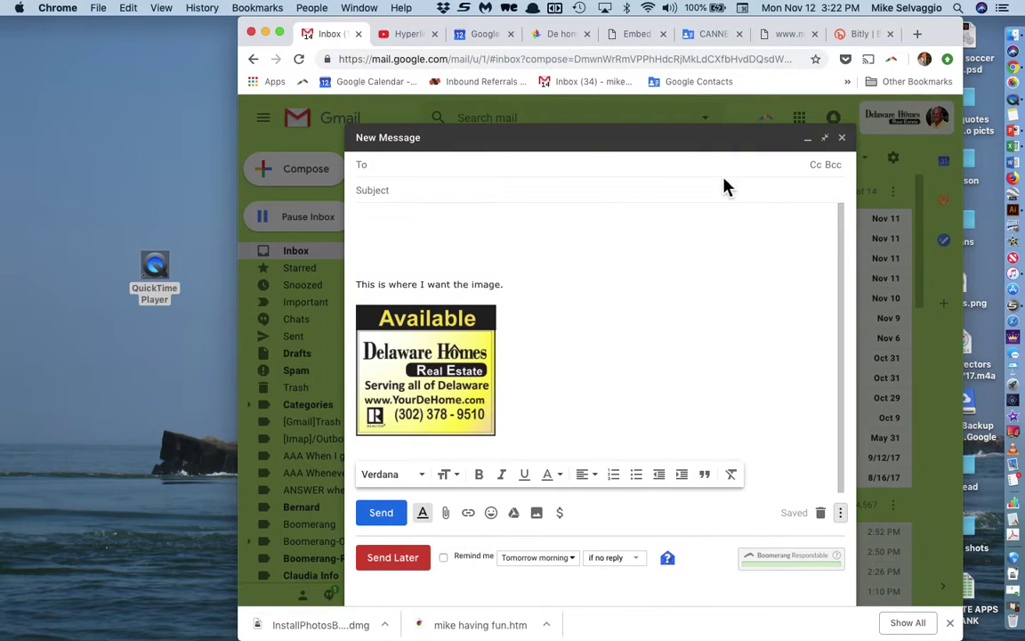
Step: Close the draft and start a new message with its default signature deleted
left_click(842, 138)
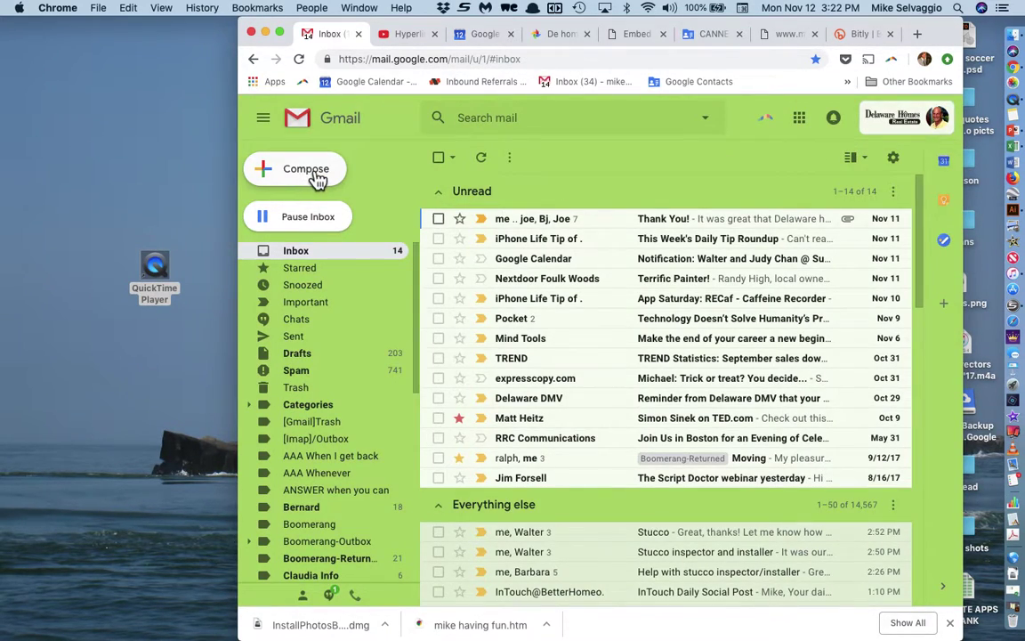
left_click(312, 171)
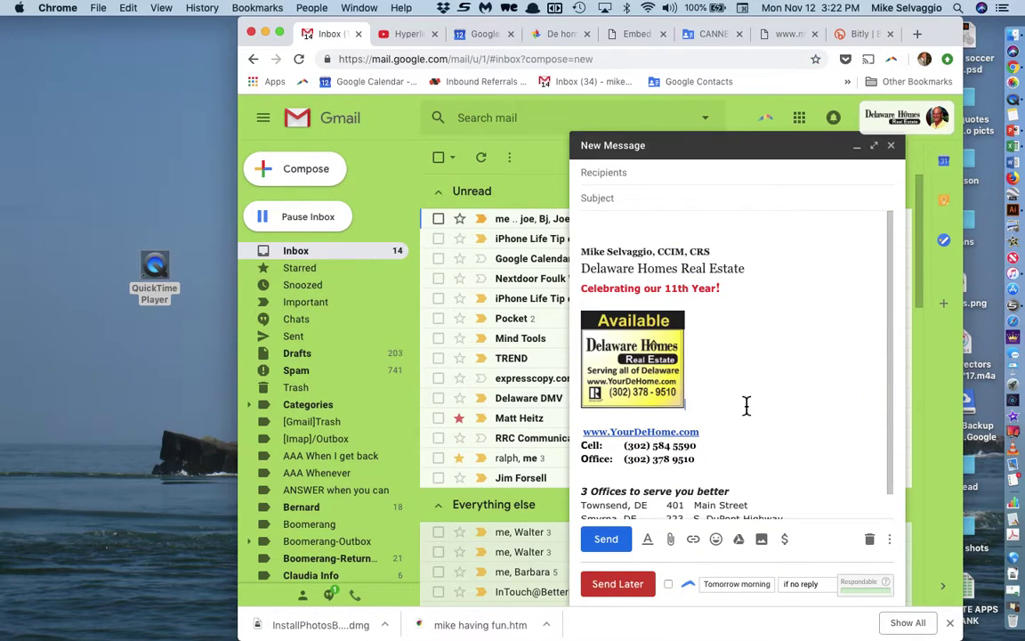
key("super+a")
key("BackSpace")
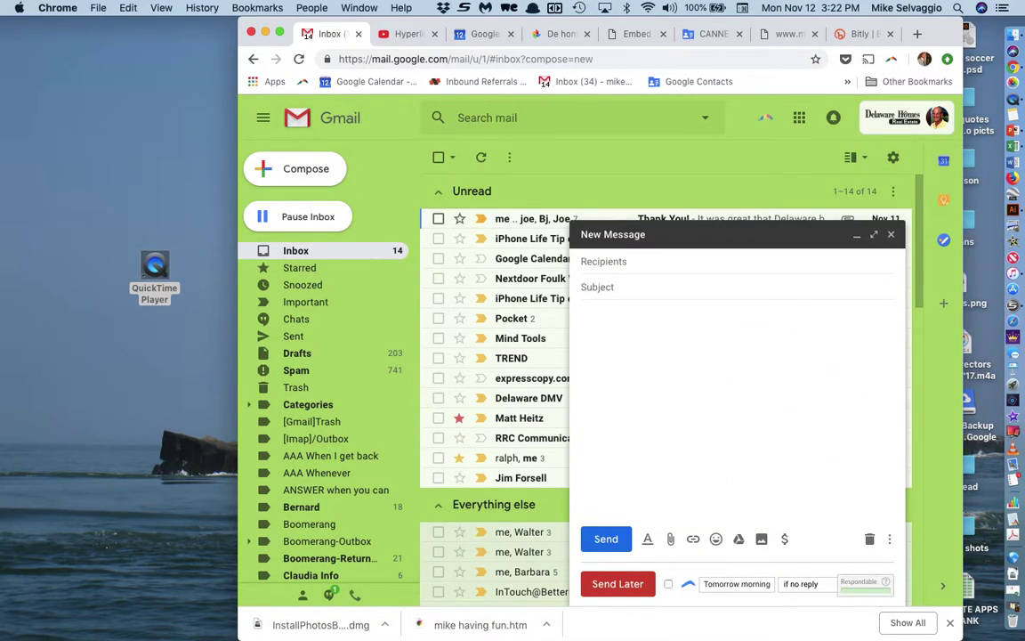
Step: Insert the Delaware Homes Logo signature canned response, then delete its text line and logo
left_click(890, 539)
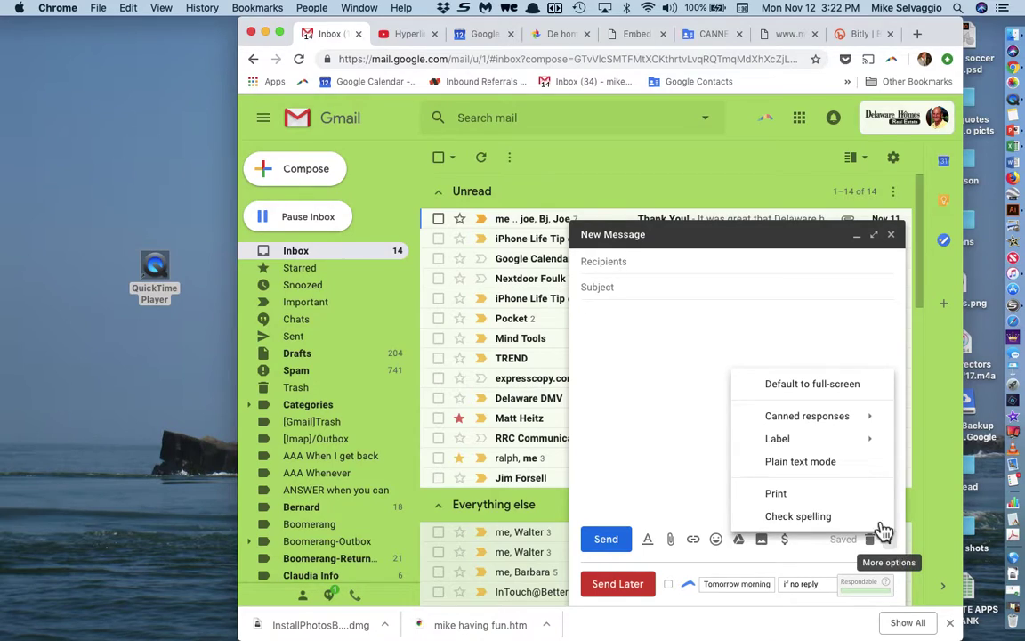
mouse_move(824, 428)
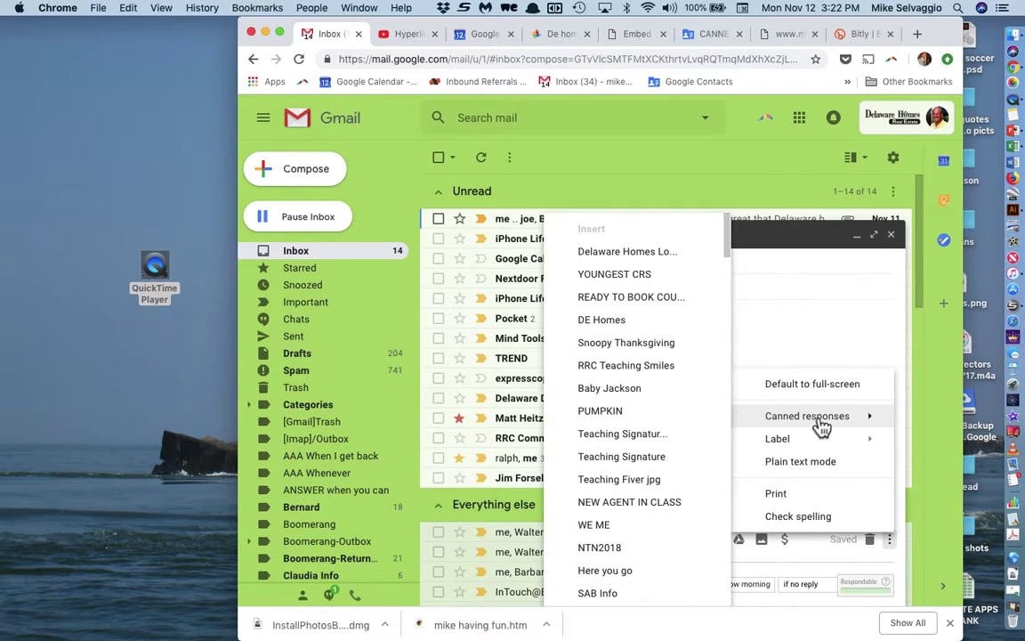
left_click(666, 263)
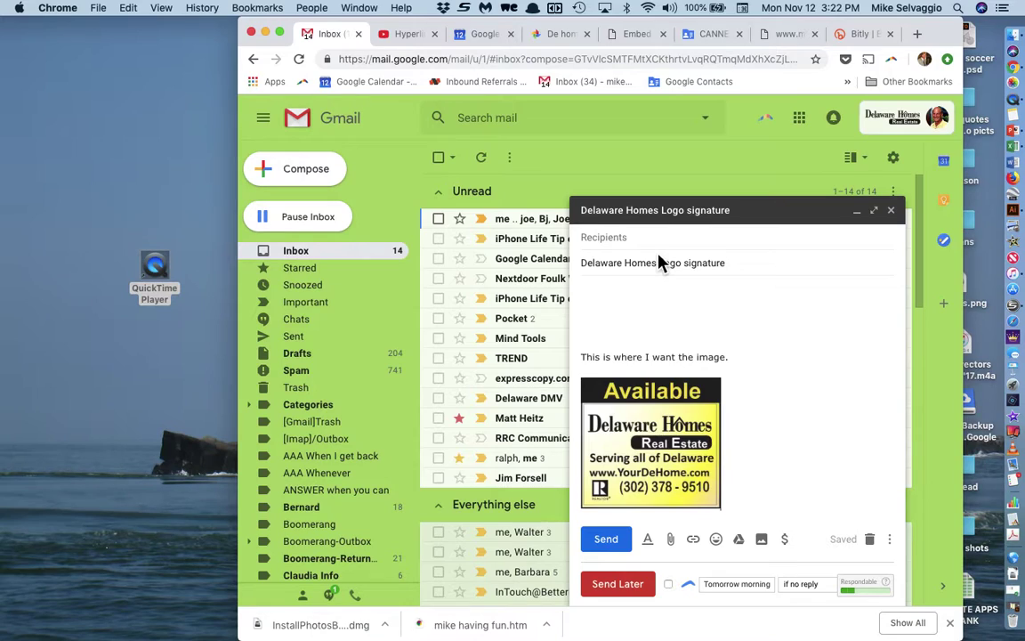
triple_click(743, 368)
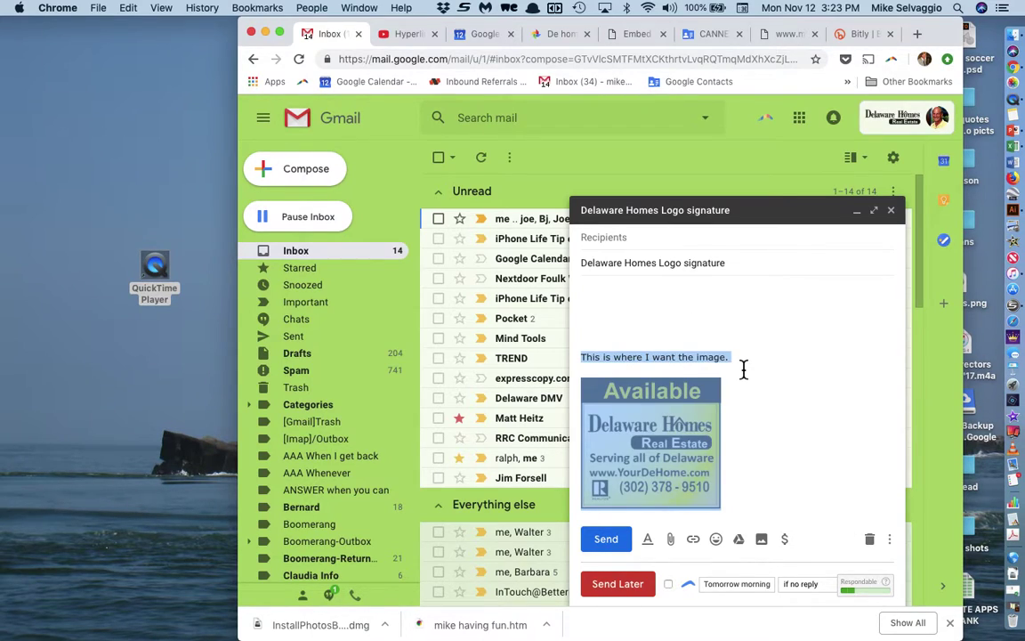
key("BackSpace")
Step: Insert the READY TO BOOK flyer canned response in full-screen, add blank lines, then delete it
left_click(891, 540)
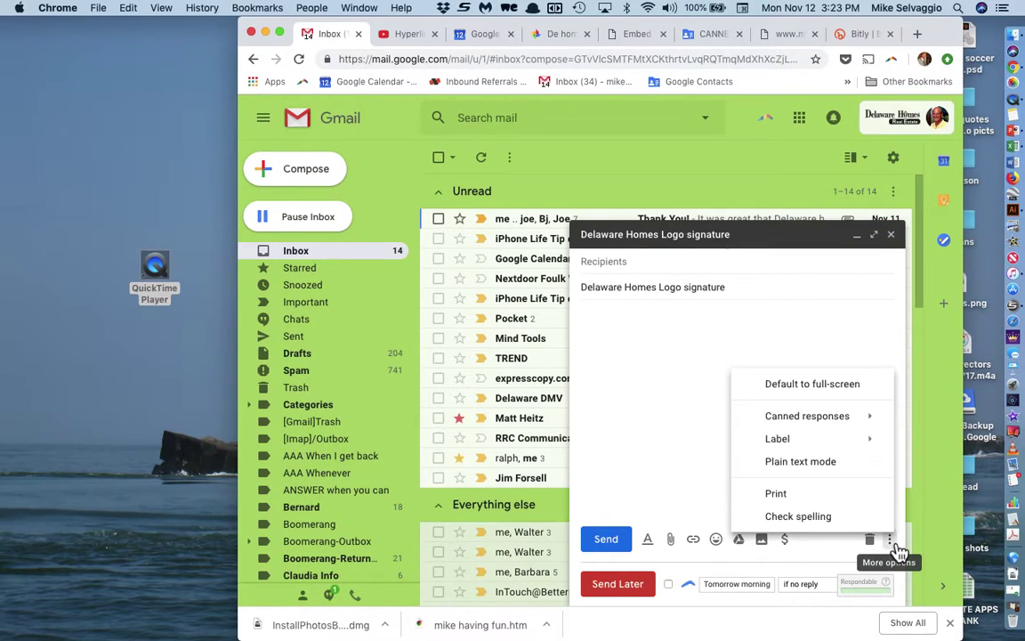
mouse_move(828, 420)
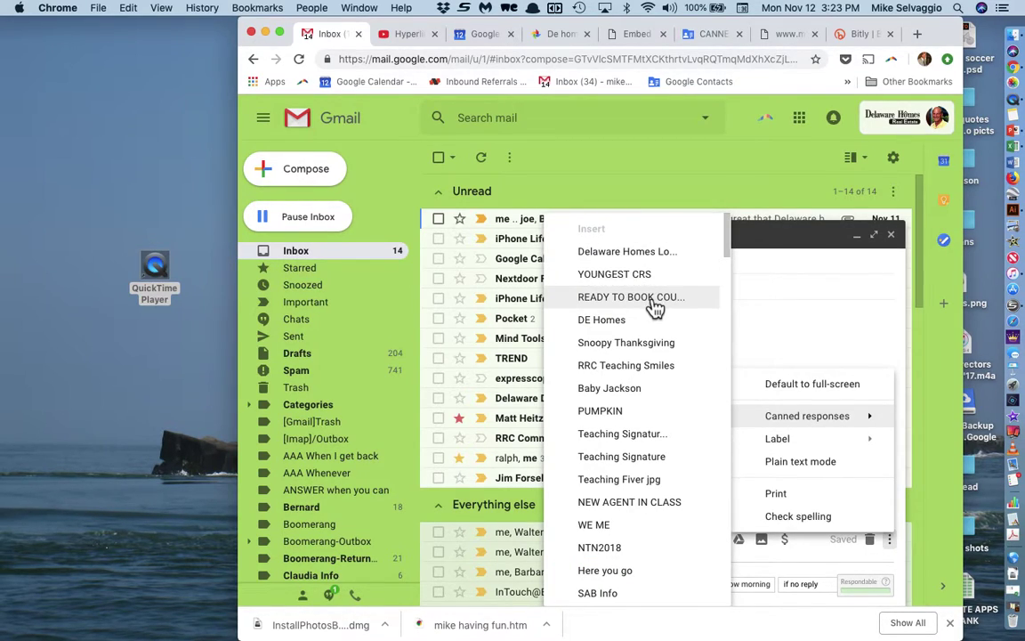
left_click(657, 299)
scroll(677, 303, "down", 2)
scroll(676, 303, "right", 2)
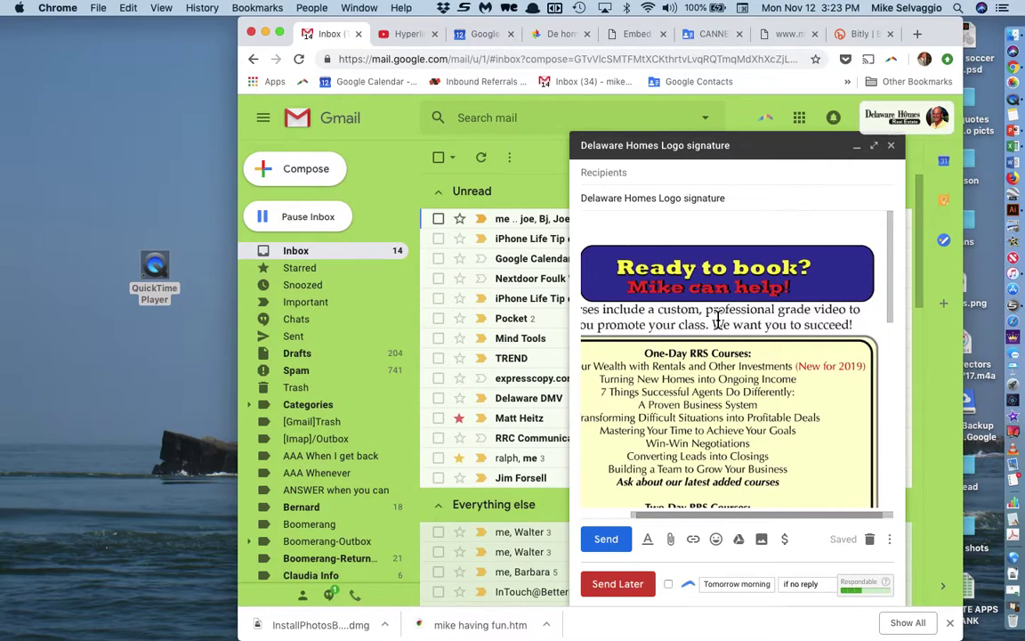
scroll(717, 319, "down", 8)
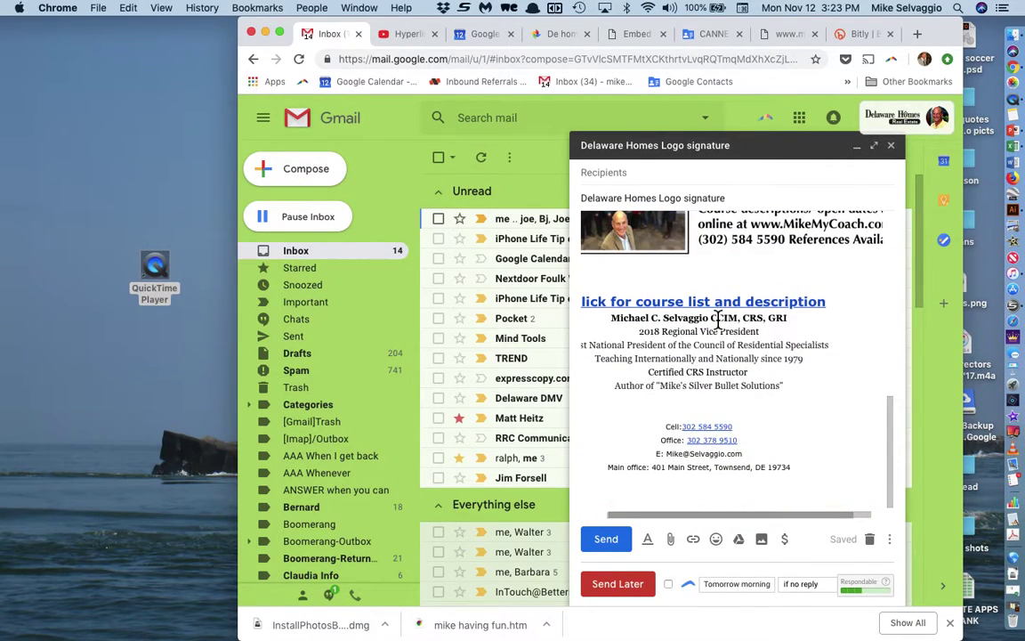
scroll(718, 319, "up", 4)
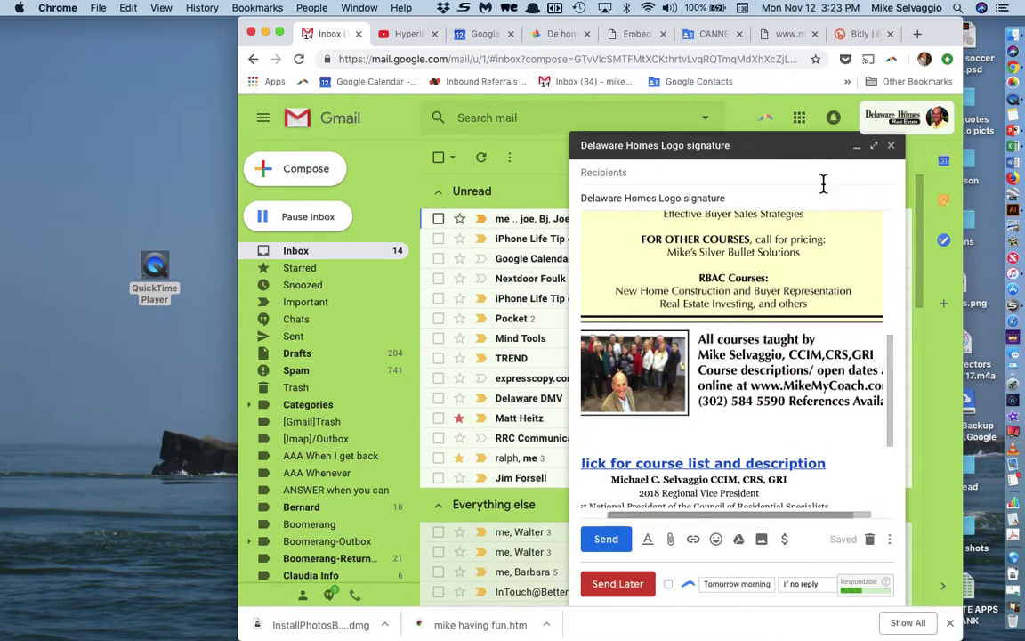
left_click(874, 145)
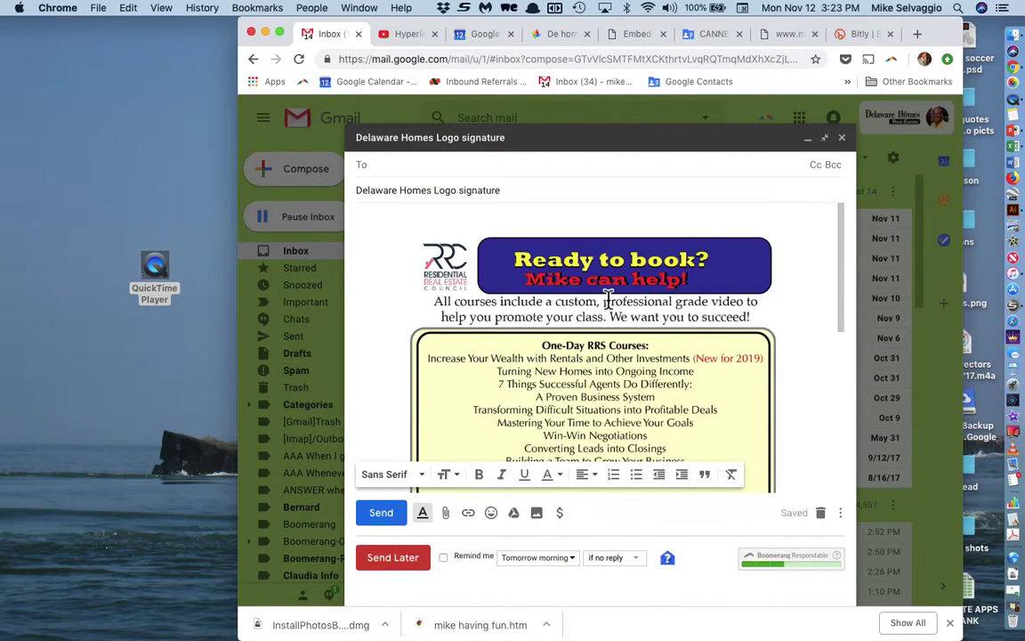
left_click(522, 228)
key("Return")
key("Return")
key("Return")
key("Return")
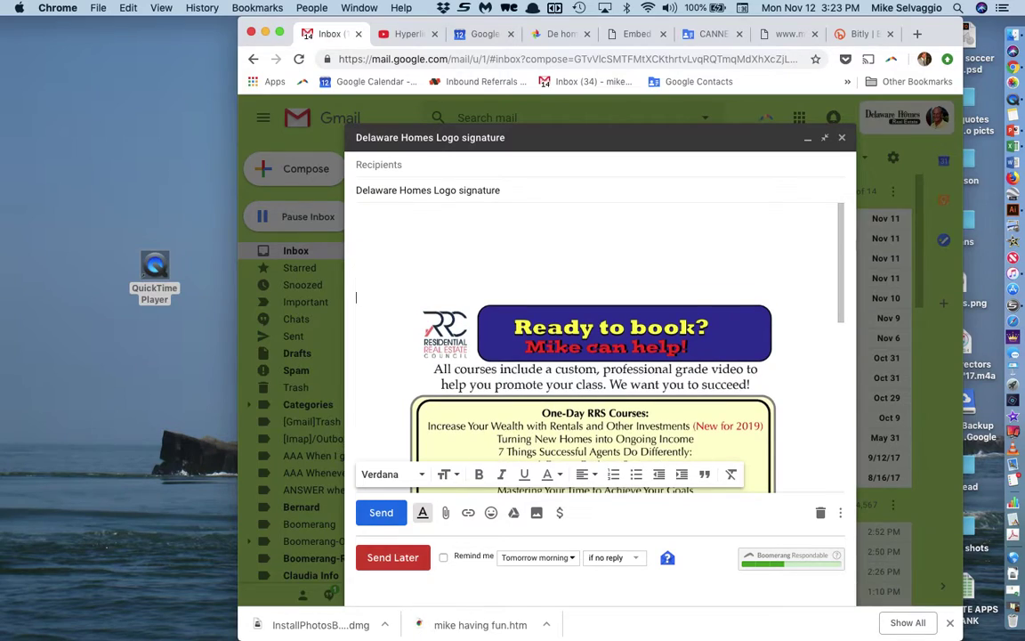
key("super+a")
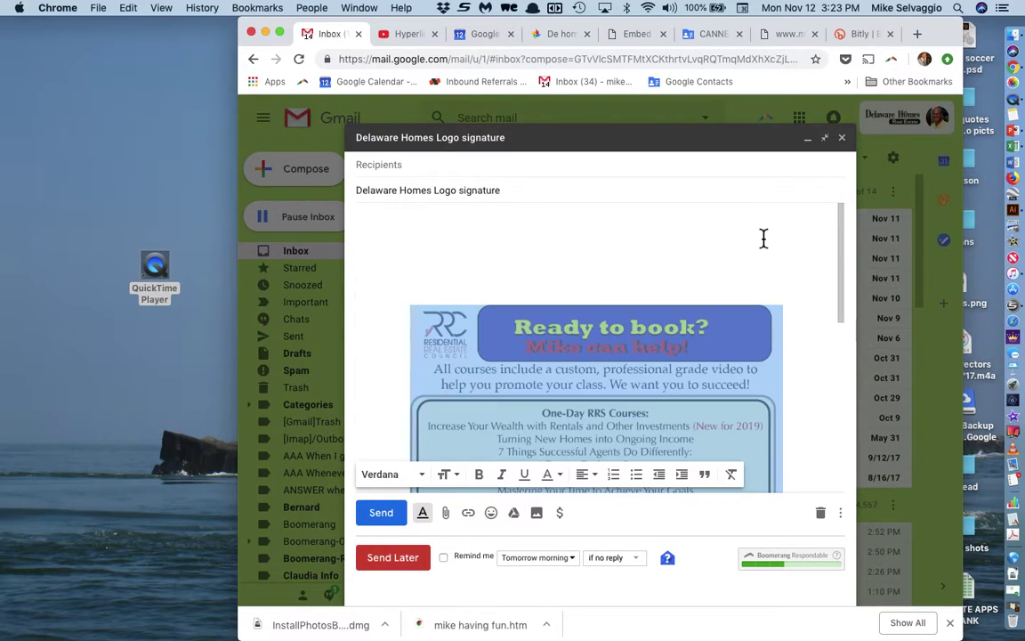
key("BackSpace")
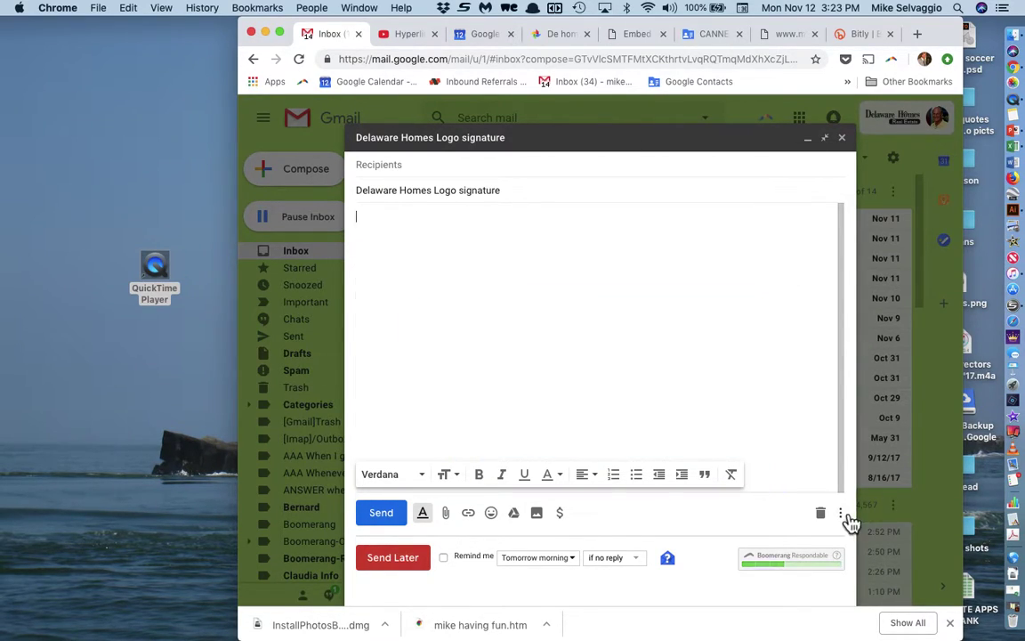
Step: Insert the DE Homes signature canned response, then clear the whole message body
left_click(840, 514)
mouse_move(819, 393)
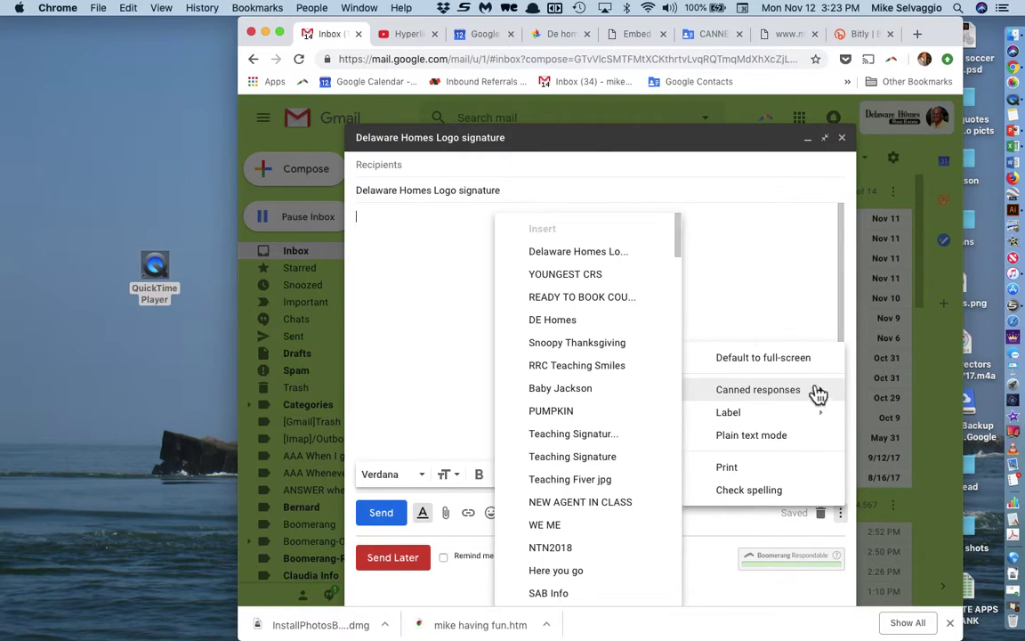
left_click(574, 321)
scroll(574, 326, "down", 4)
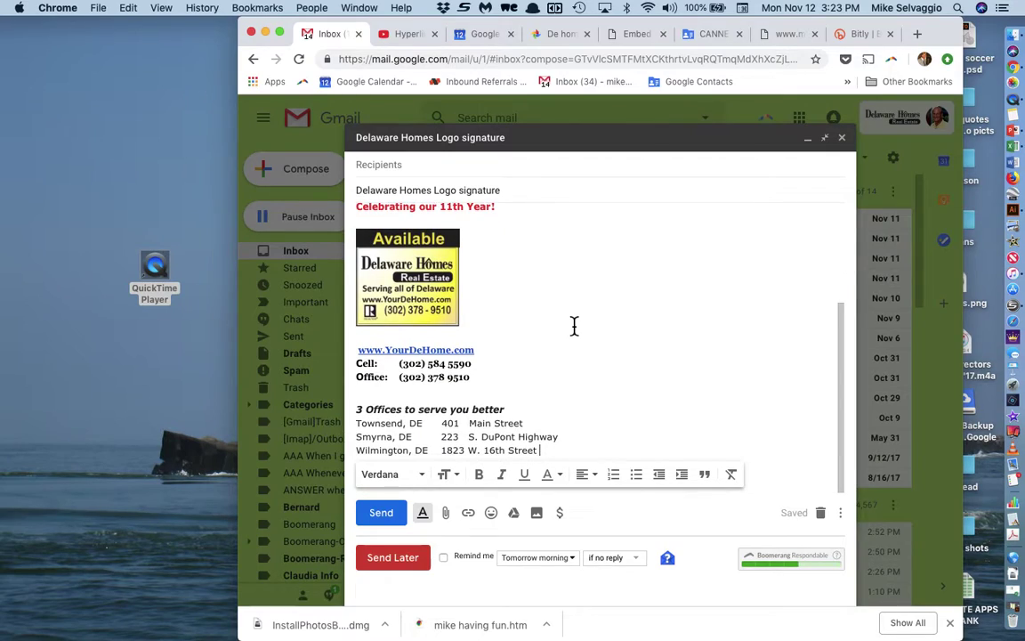
scroll(574, 326, "up", 4)
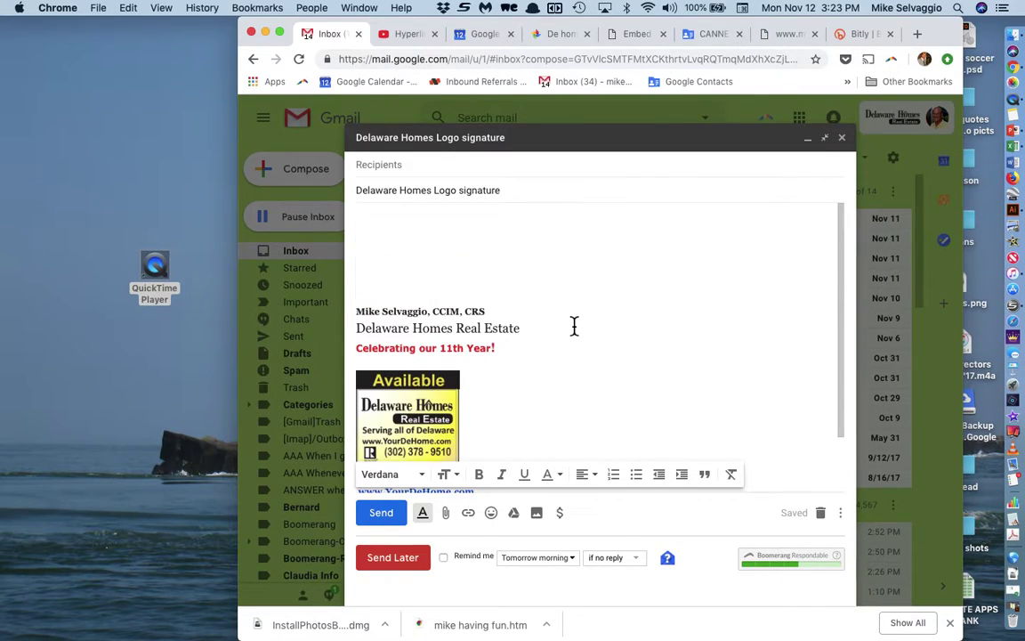
left_click(583, 347)
key("super+a")
key("BackSpace")
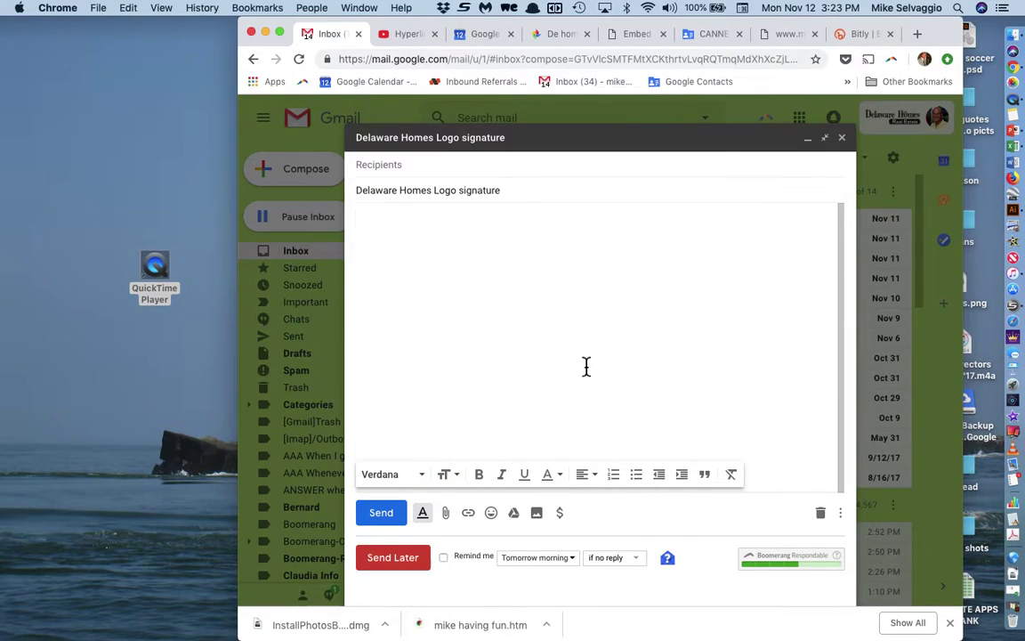
Step: Insert the YOUNGEST CRS canned response, then close the test message and switch to Finder
left_click(840, 513)
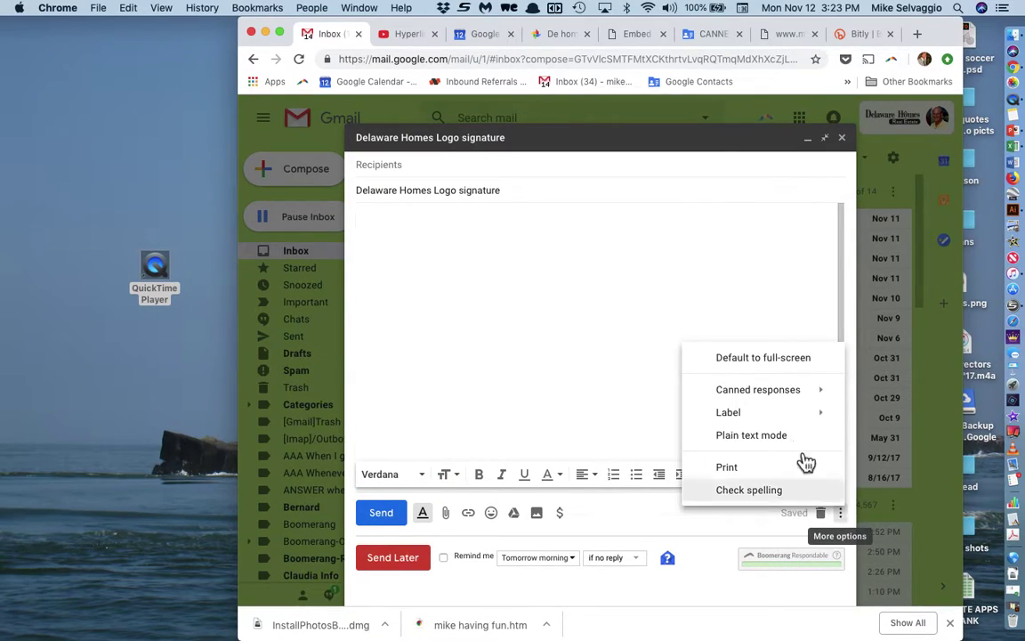
mouse_move(777, 395)
left_click(600, 271)
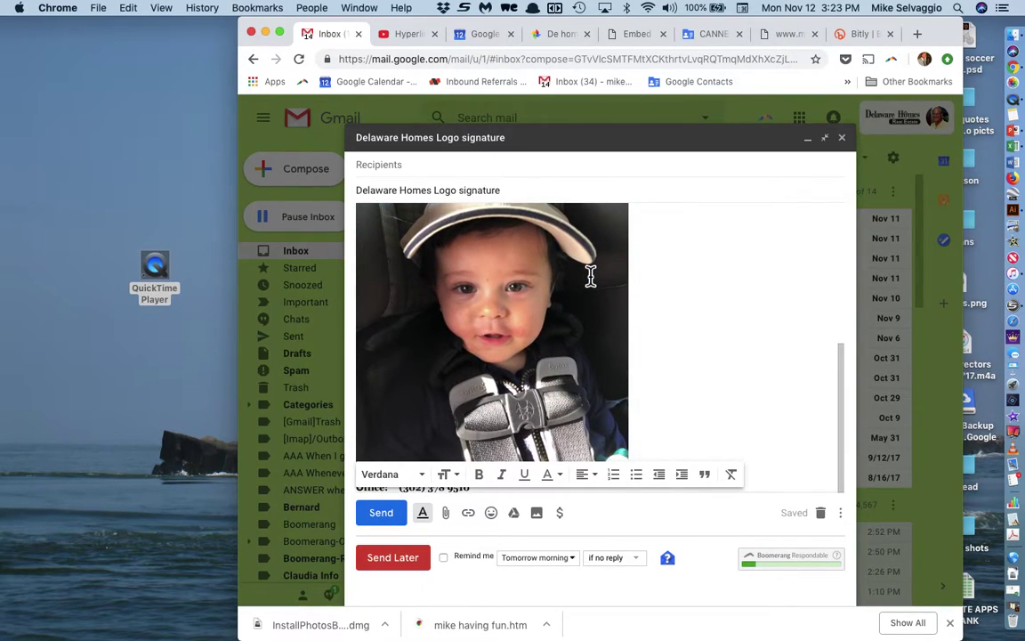
scroll(590, 276, "down", 1)
scroll(591, 276, "up", 5)
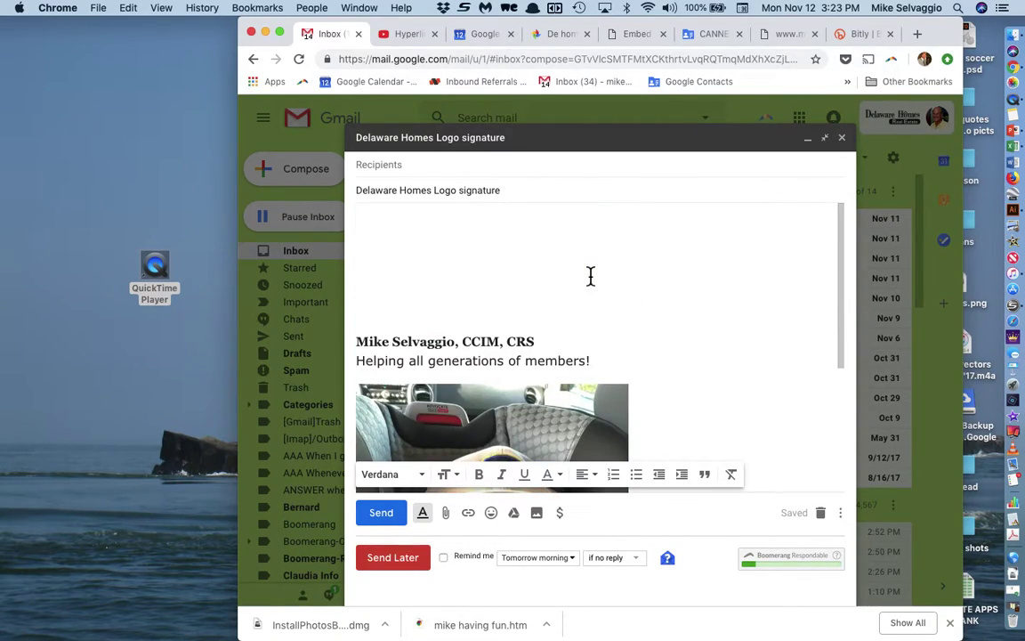
left_click(842, 138)
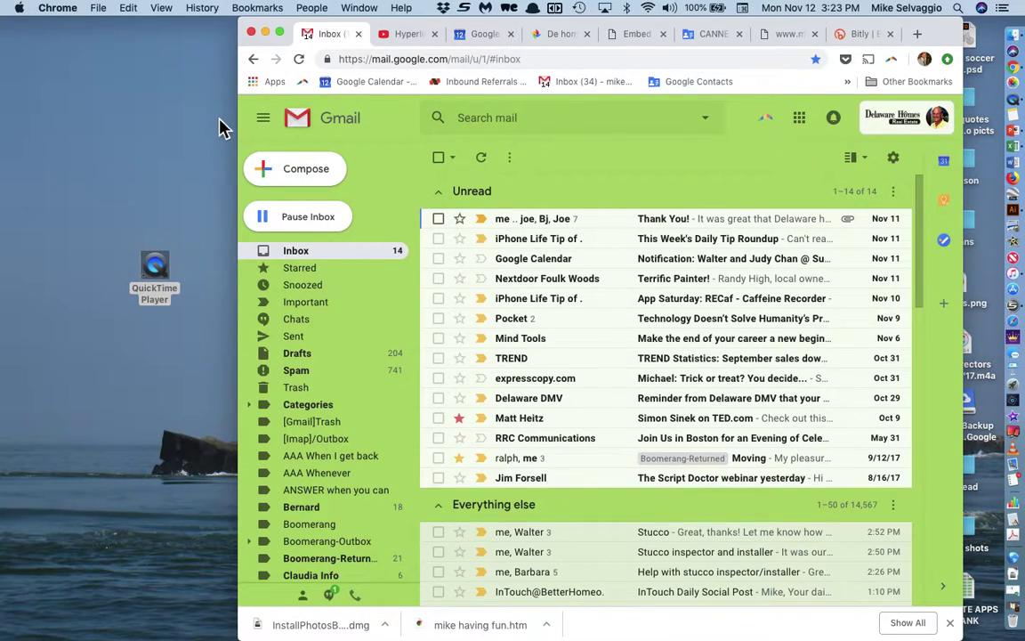
left_click(161, 144)
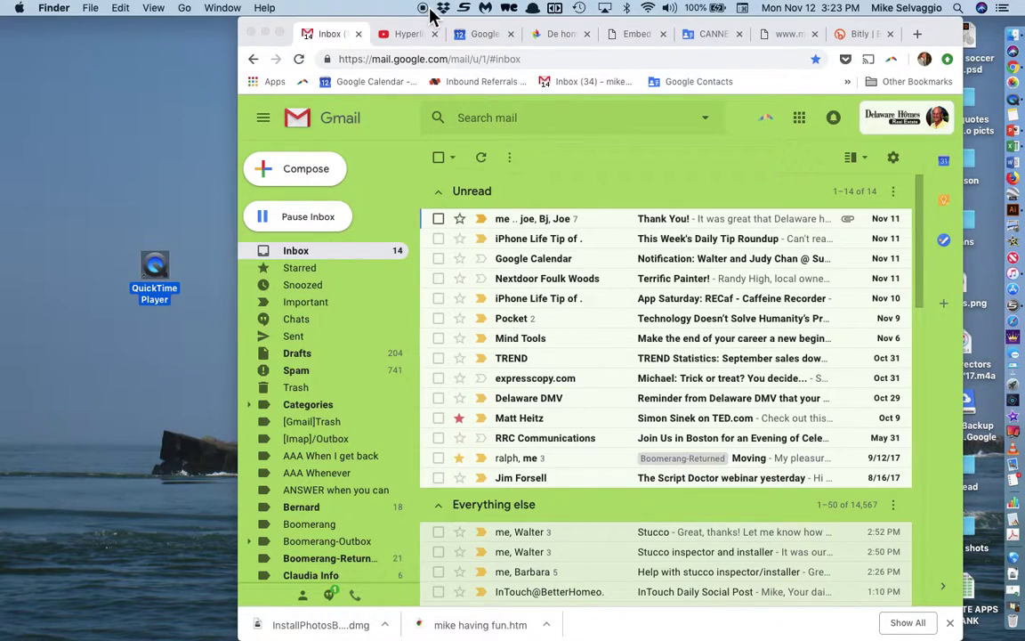